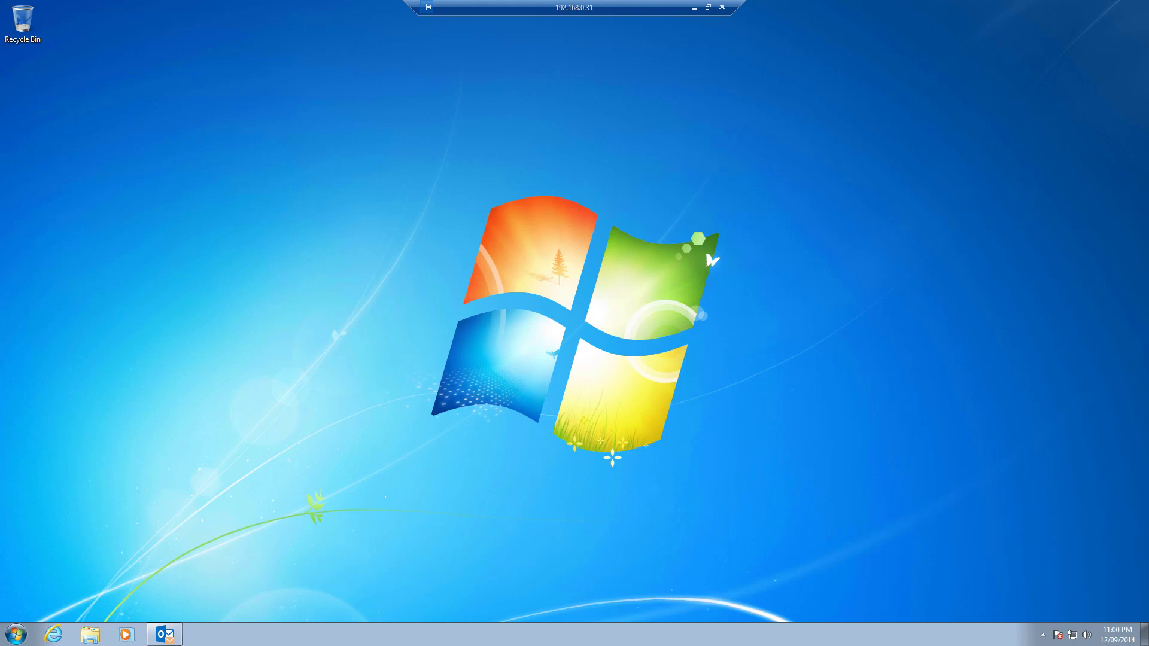
Step: Restore the Outlook mailbox window from the taskbar over the remote desktop
click(173, 633)
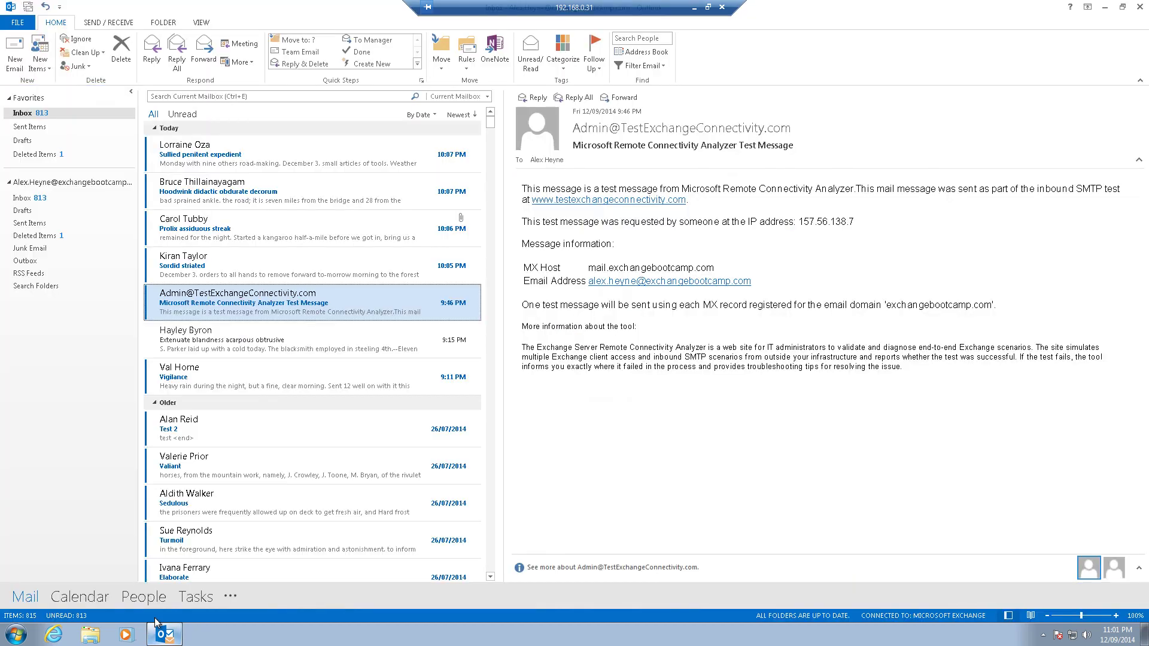
Step: Email 'Test message 1' to the external Gmail address, body 'This is a test message. Thanks.' plus a name sign-off
click(15, 54)
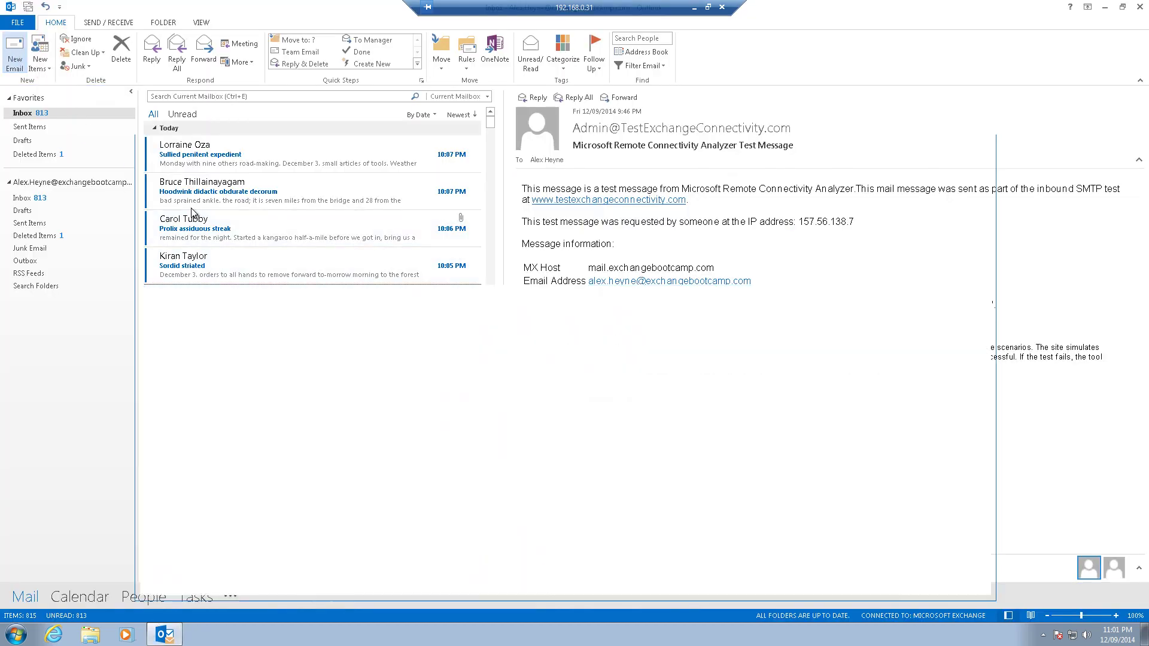
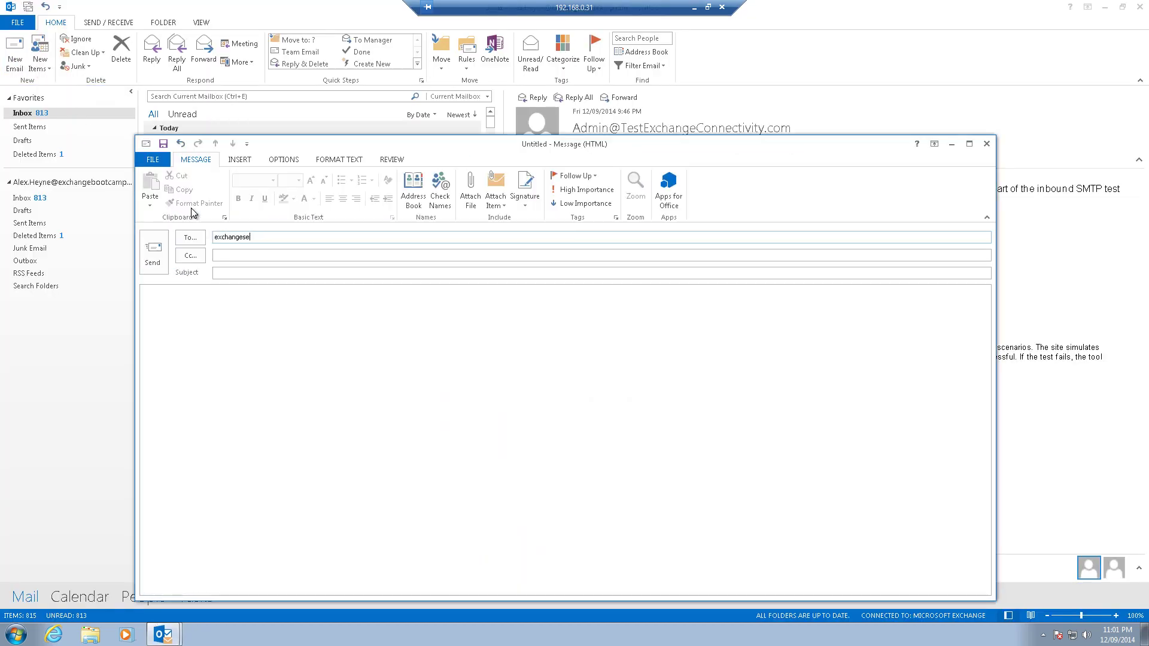
key(Tab)
key(Tab)
text(Test message 1)
key(Tab)
text(This is a )
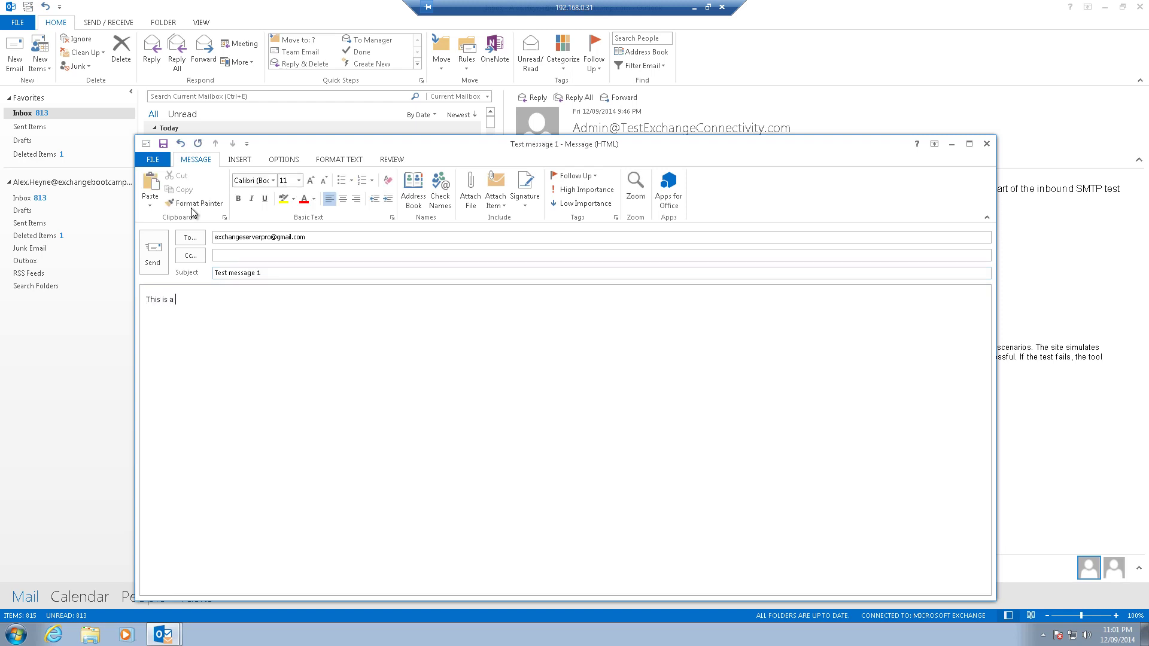
text(test message.)
key(Return)
text(Thanks.)
key(Return)
text(Alex.)
click(161, 243)
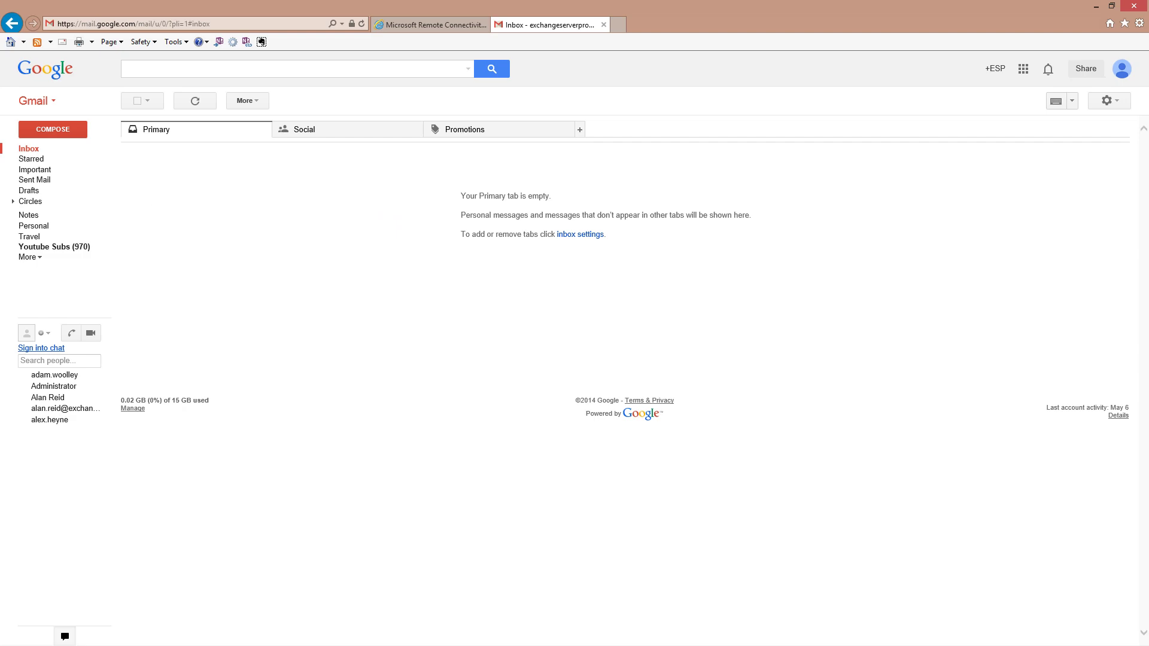
Step: Open Test message 1 in Gmail, confirm no disclaimer in its trimmed content, then go back to the inbox
click(198, 155)
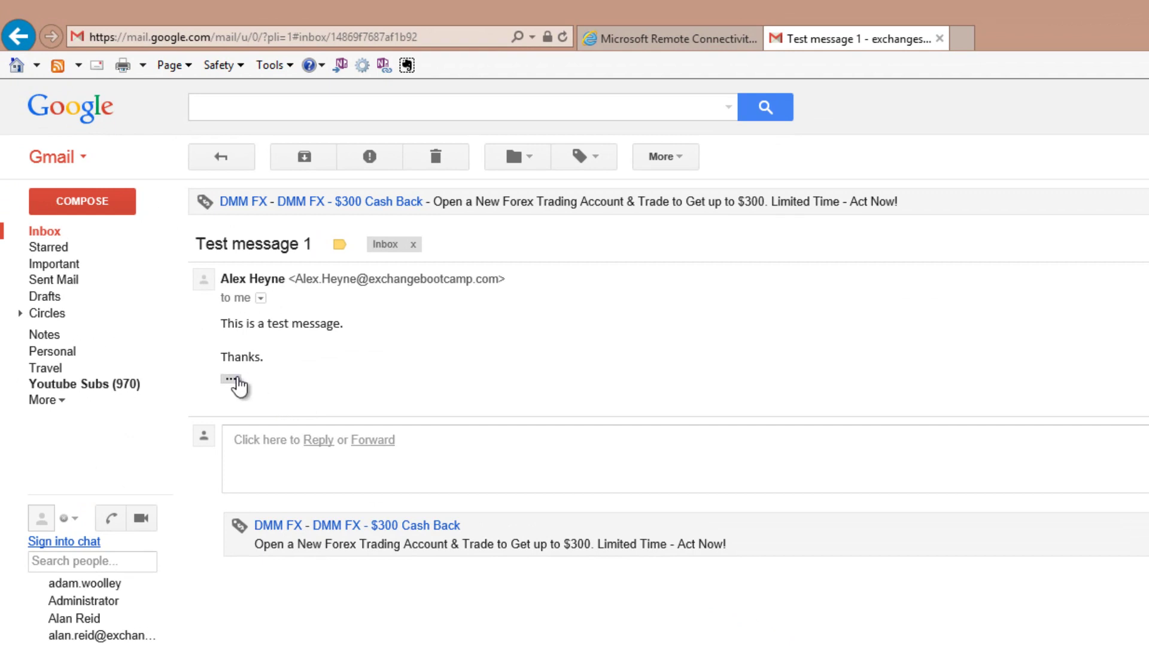
click(231, 379)
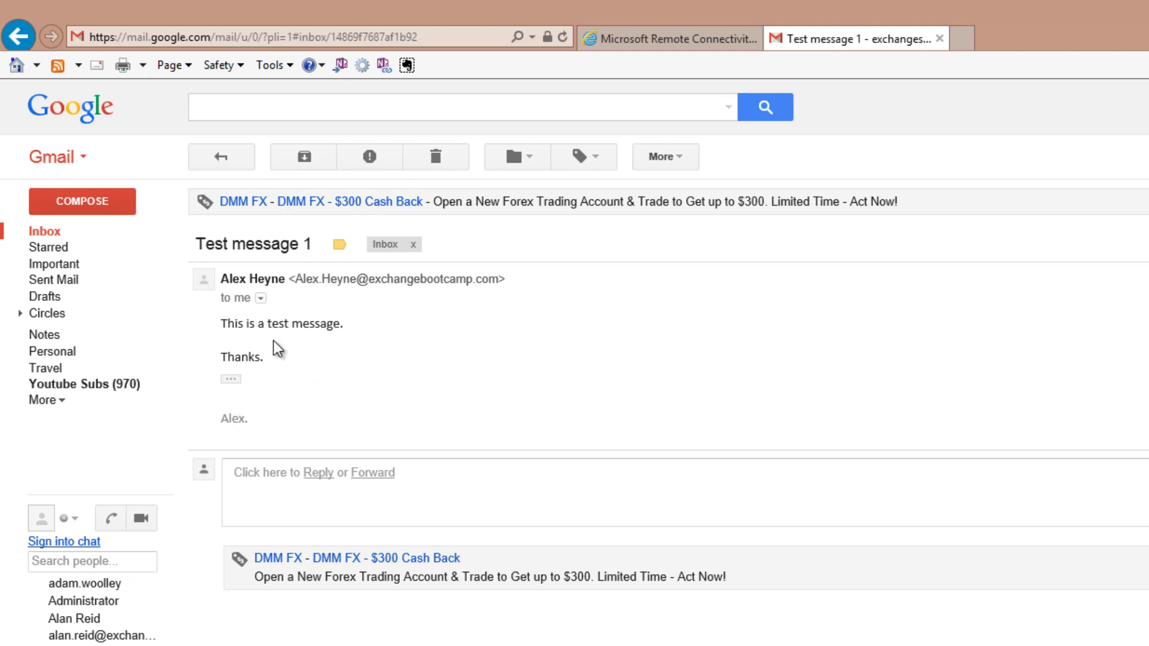
click(225, 163)
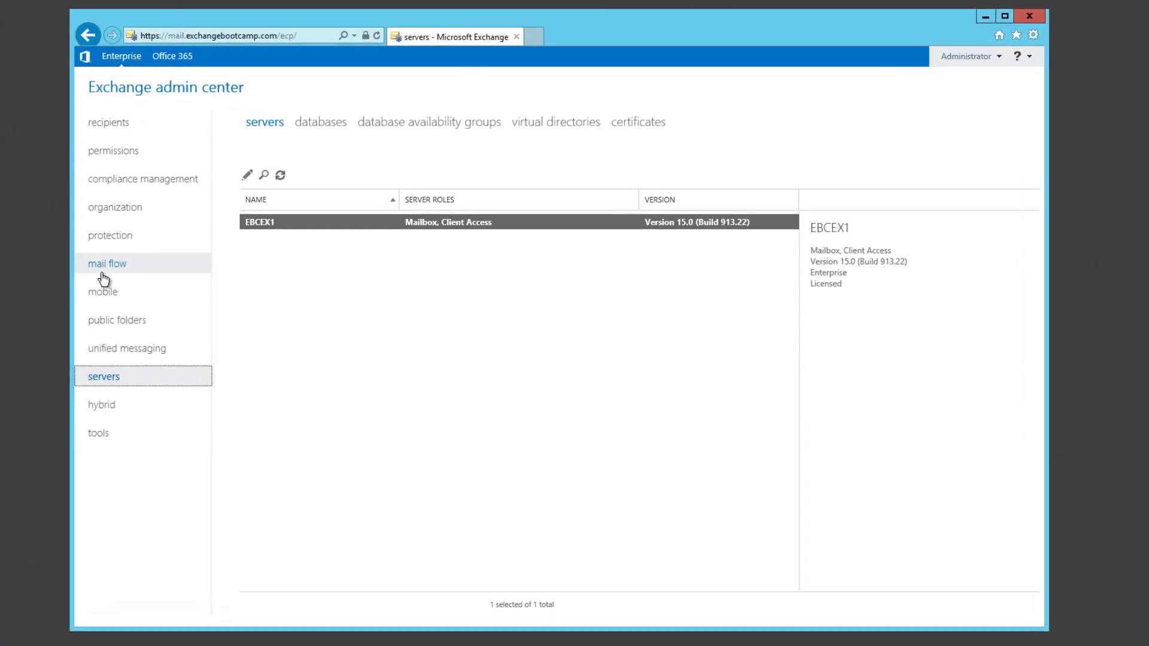
Step: Go to mail flow > rules in Exchange admin center and expand the + new-rule menu
click(88, 280)
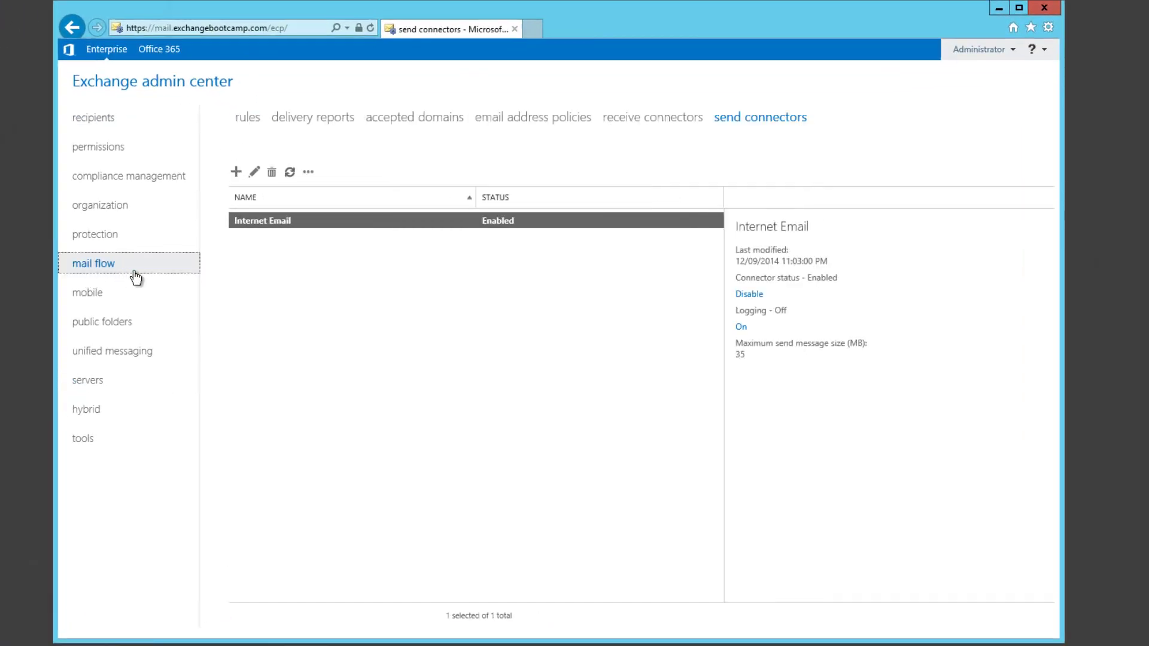
click(247, 117)
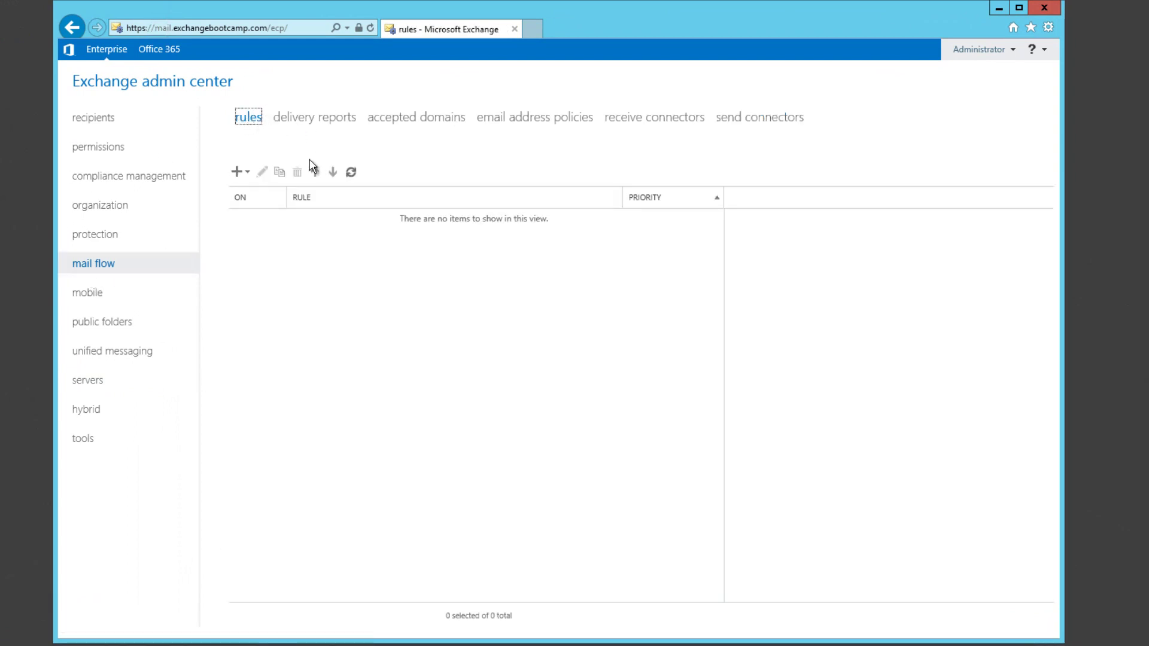
click(248, 173)
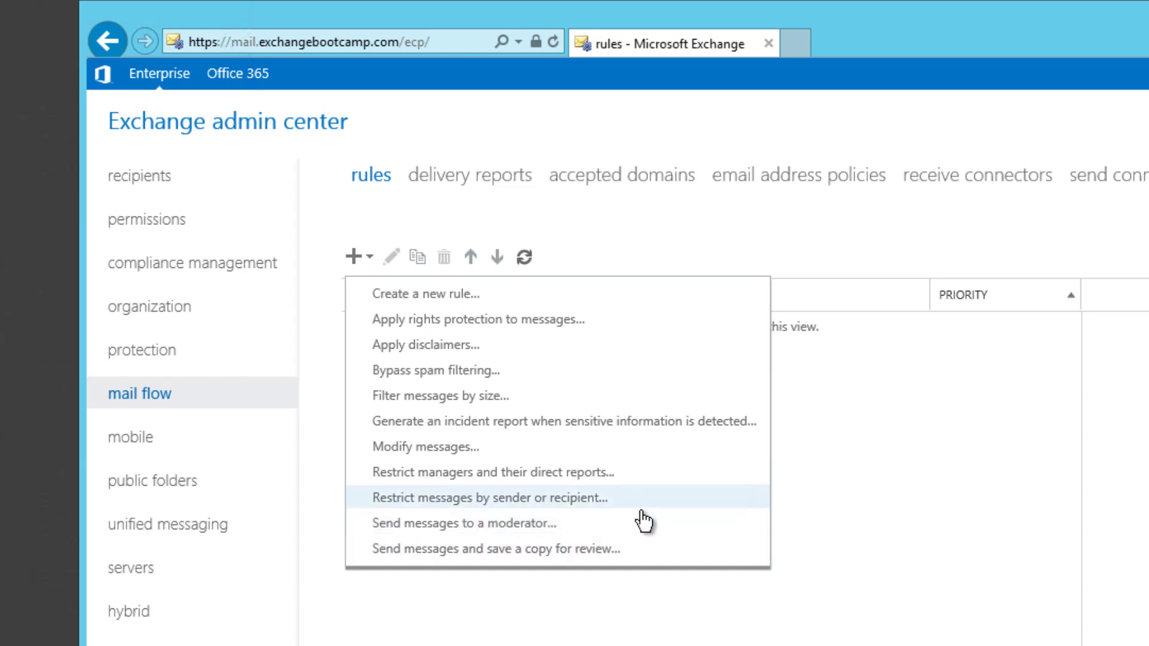
Step: Create an 'Apply disclaimers' rule named 'Standard Corporate Disclaimer - Outbound'
click(428, 347)
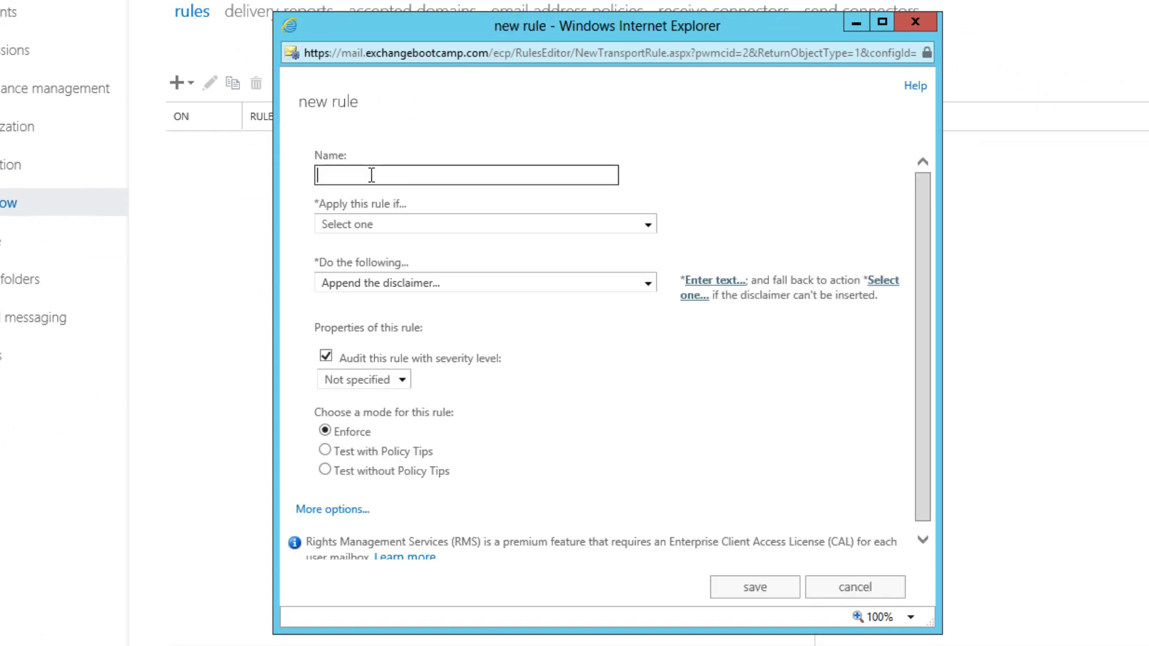
text(Standard Corpro)
key(BackSpace)
key(BackSpace)
key(BackSpace)
text(po)
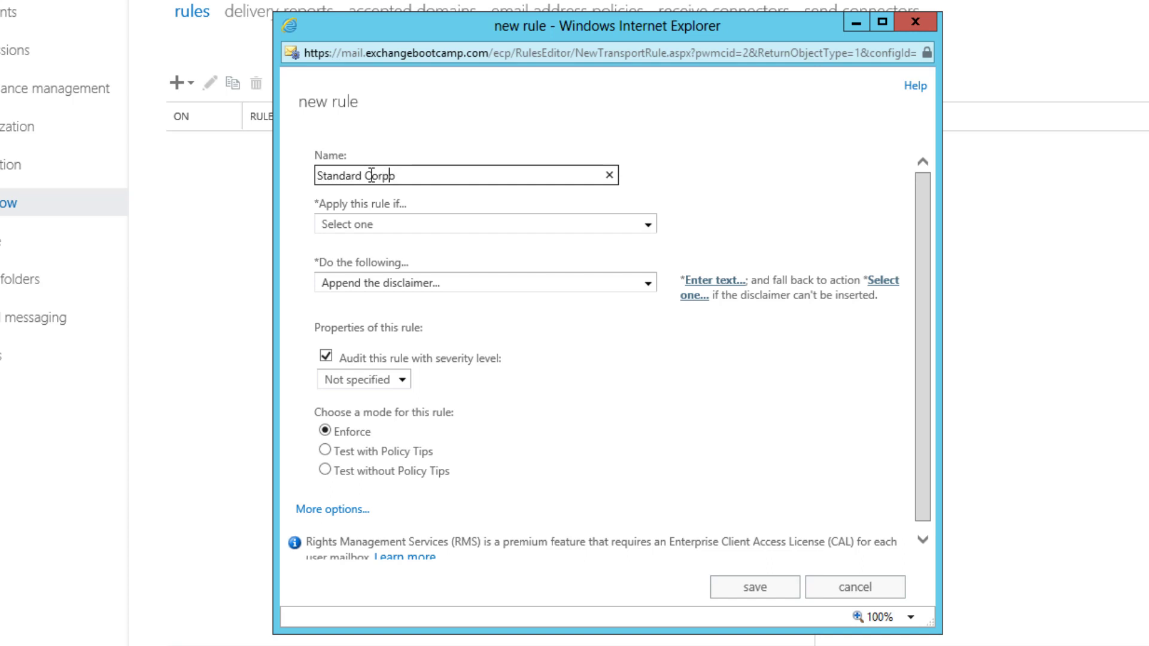
text(rate Disclaimer _ O)
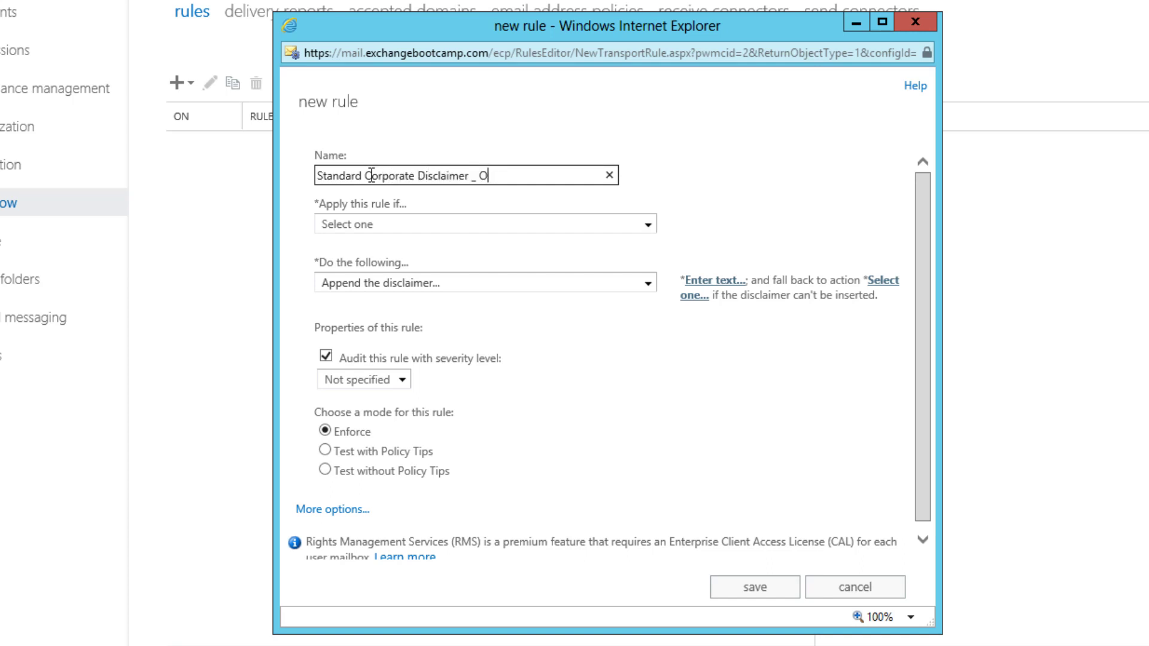
key(BackSpace)
key(BackSpace)
key(BackSpace)
text(- Outbound)
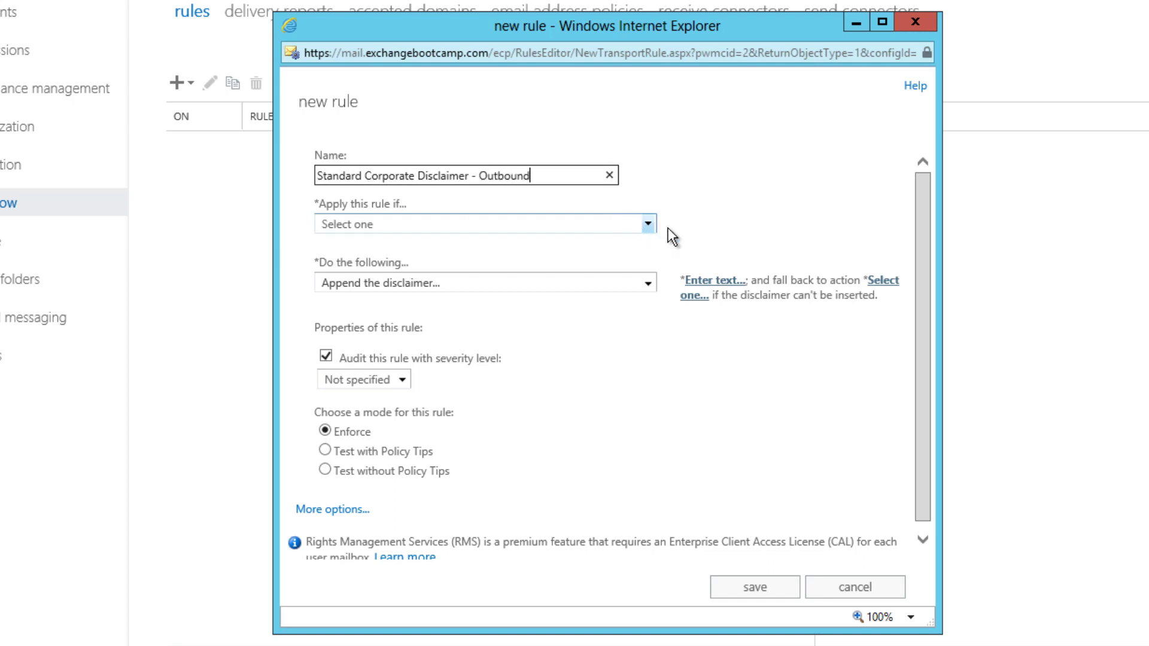
Step: Set the rule condition to 'The recipient is located' 'Outside the organization'
click(649, 226)
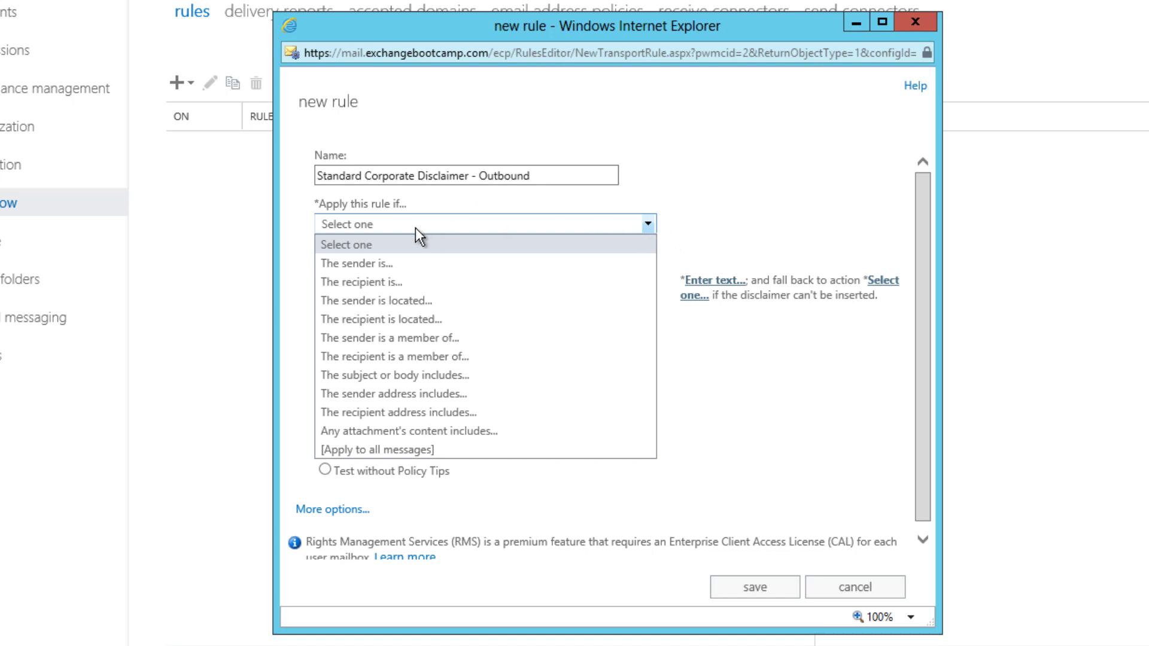
click(407, 282)
click(645, 222)
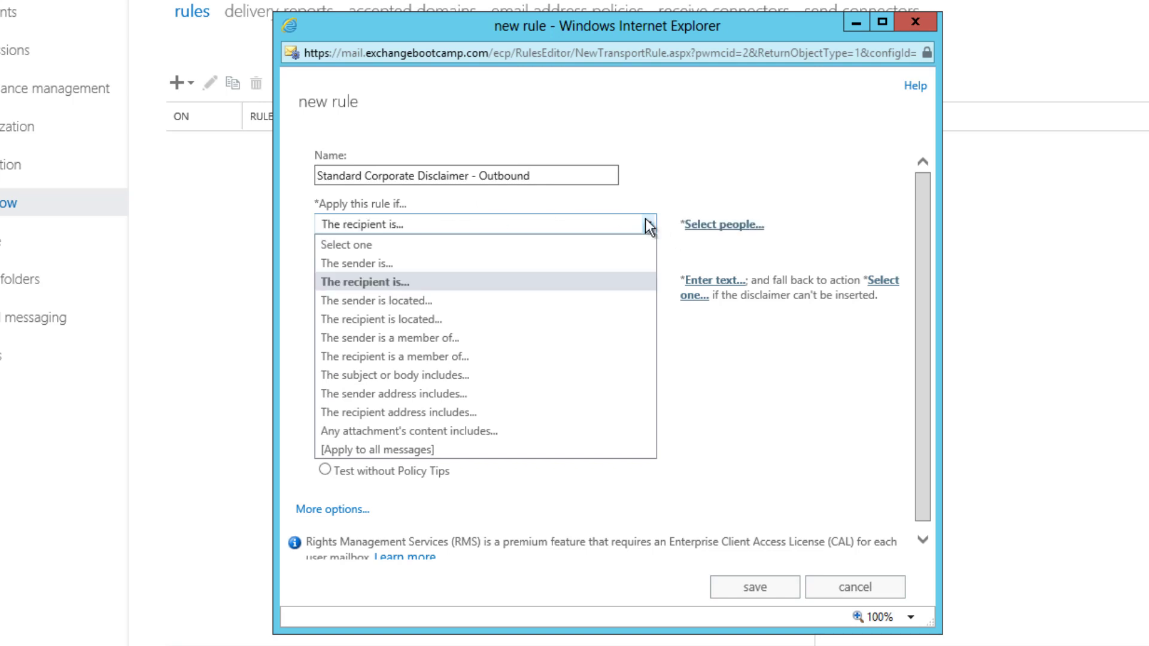
click(400, 319)
click(544, 332)
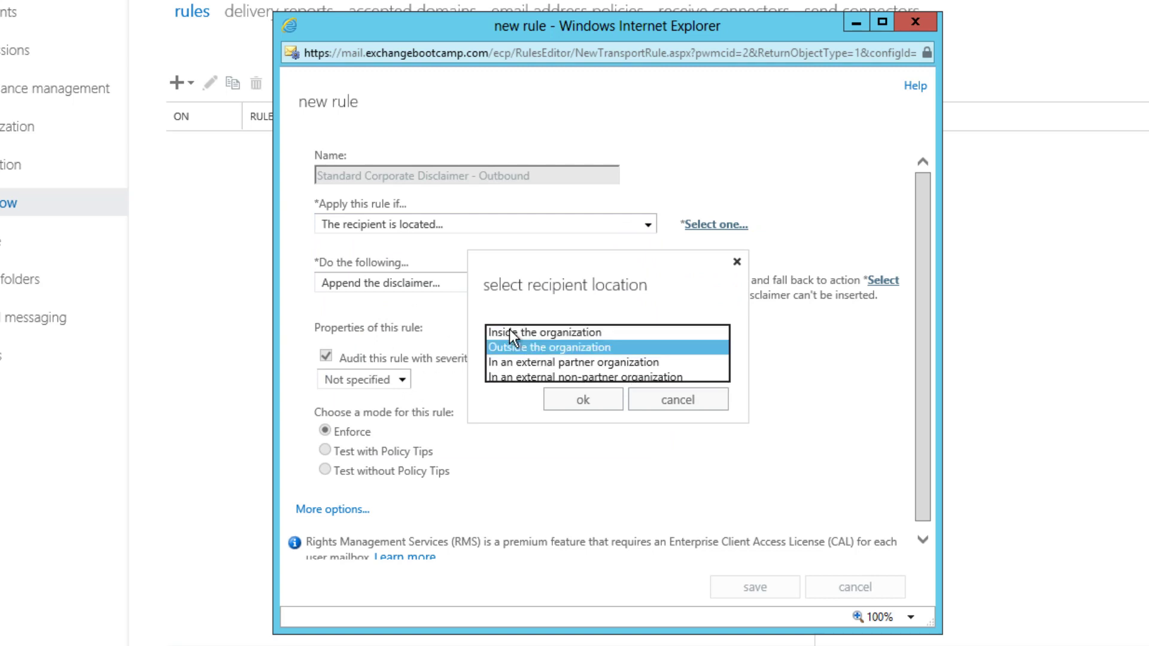
click(545, 348)
click(579, 397)
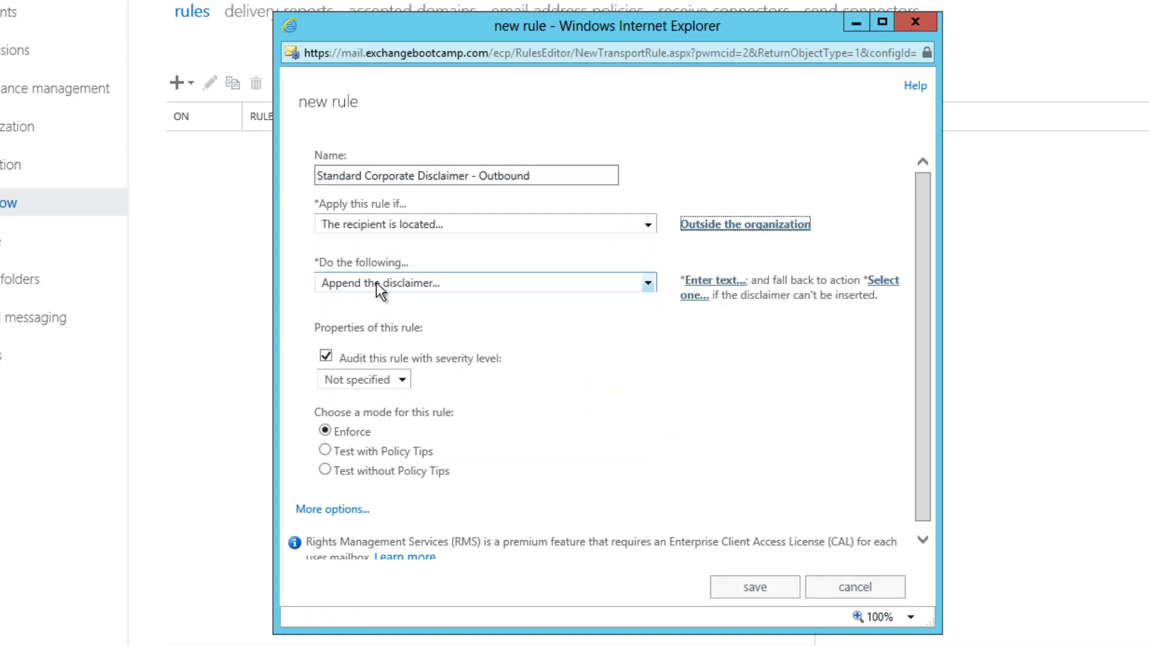
click(650, 284)
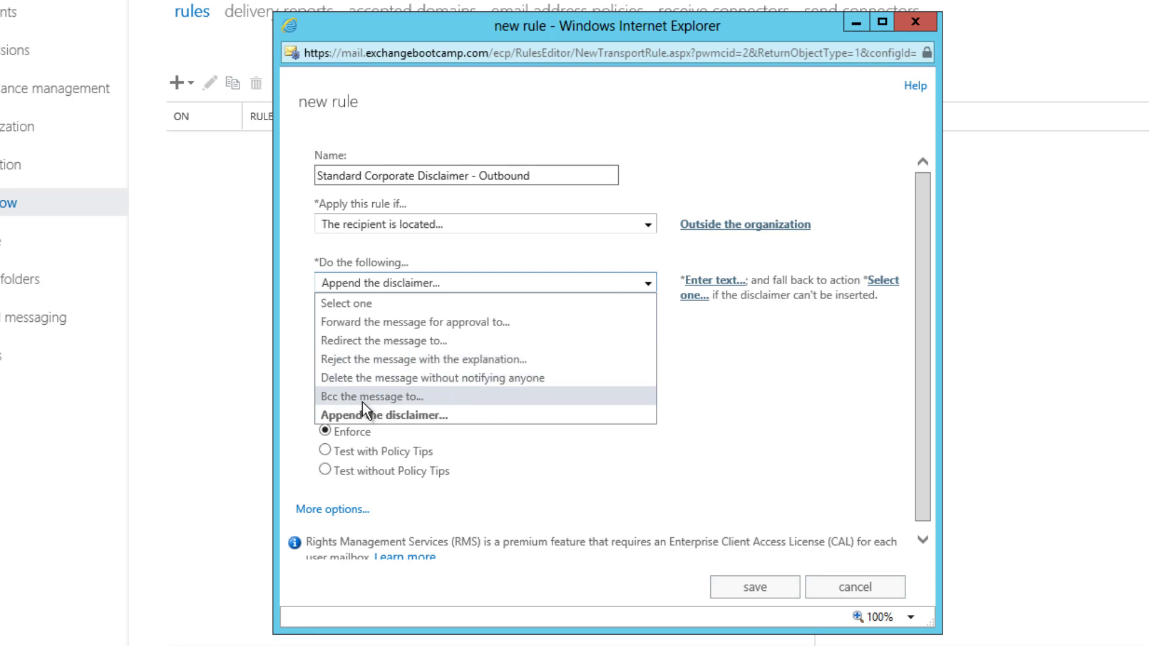
Step: Paste the confidentiality disclaimer text ('This email and any files transmitted with it are confidential...') into the append action
click(378, 414)
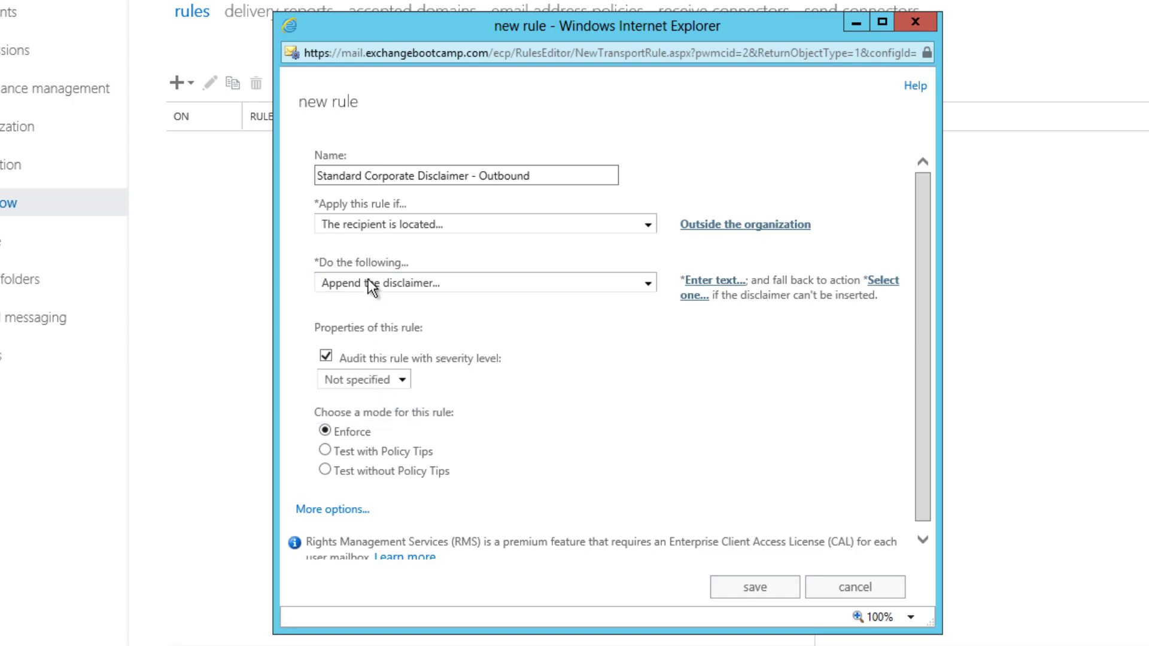
click(722, 280)
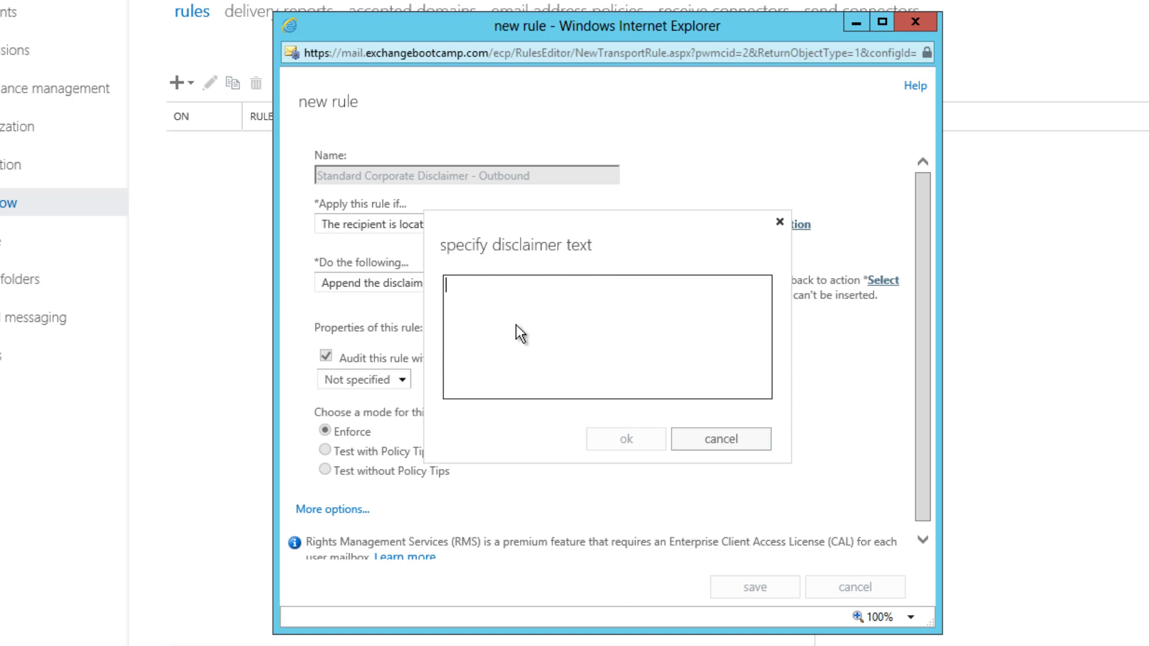
key(ctrl+v)
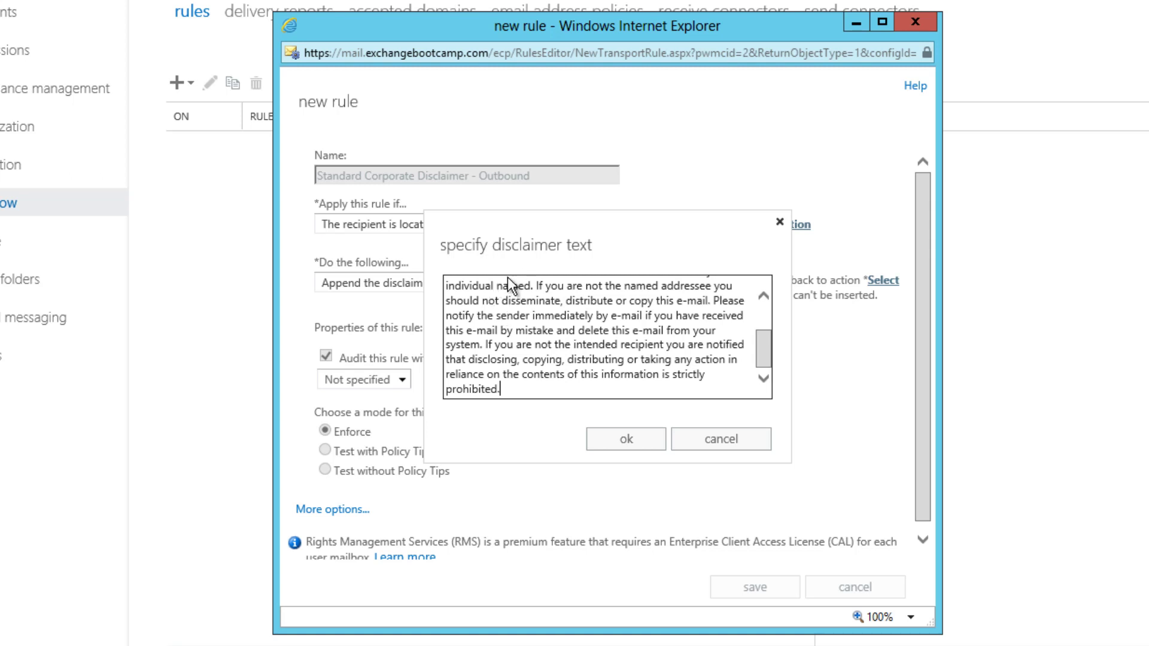
click(768, 324)
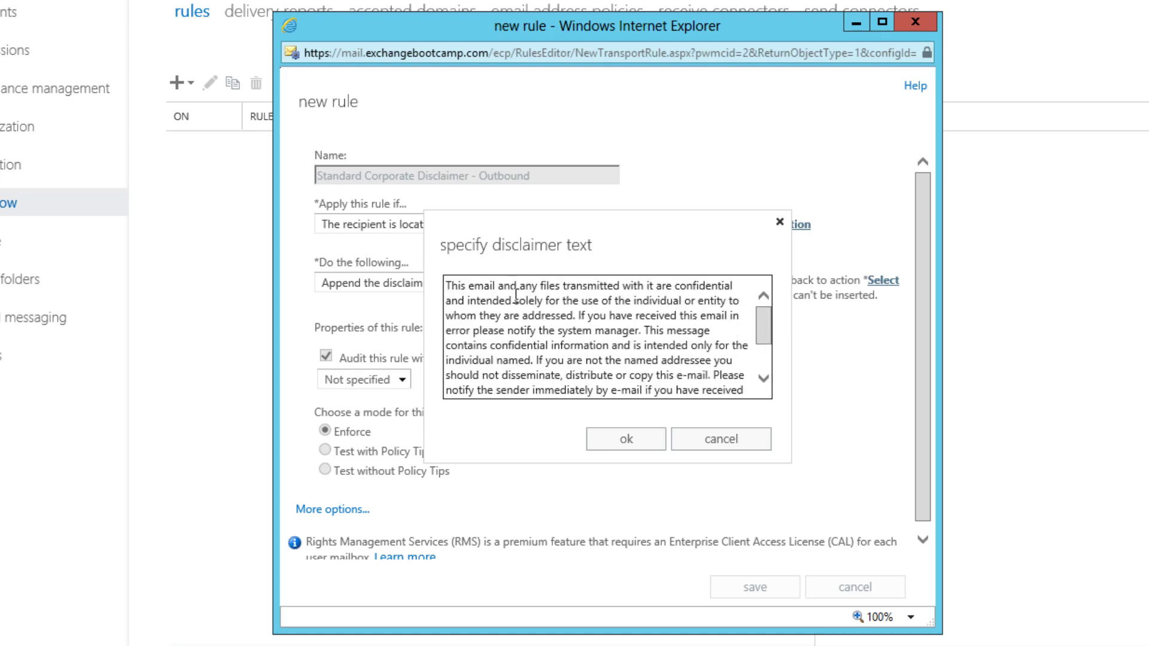
click(620, 444)
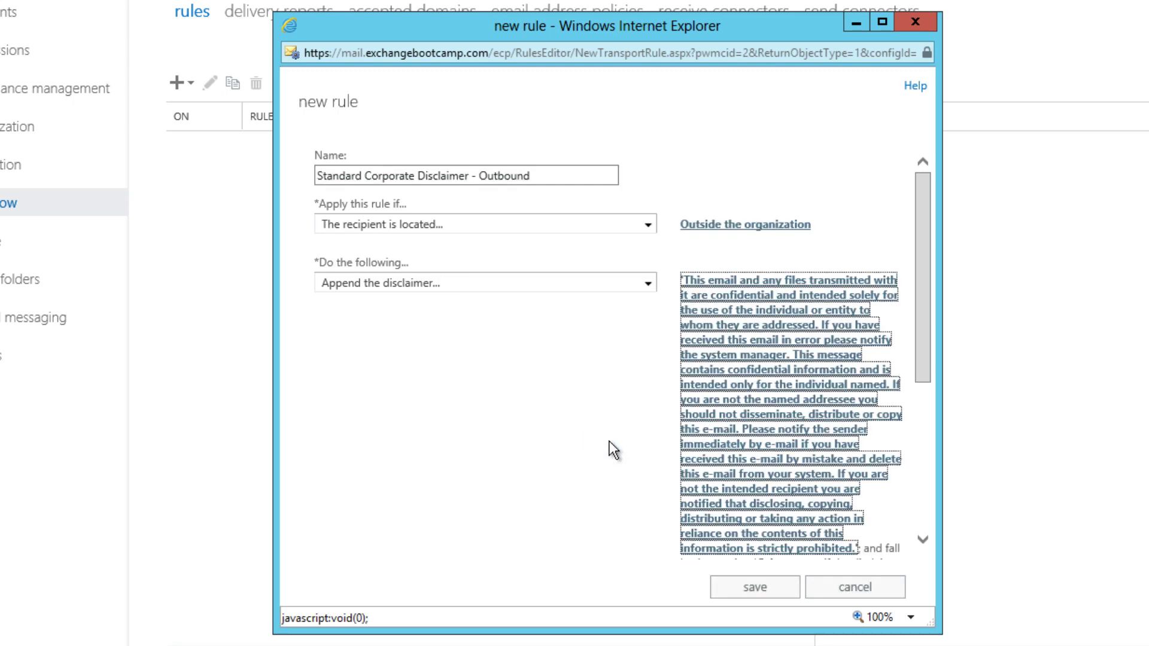
scroll(929, 244, down, 4)
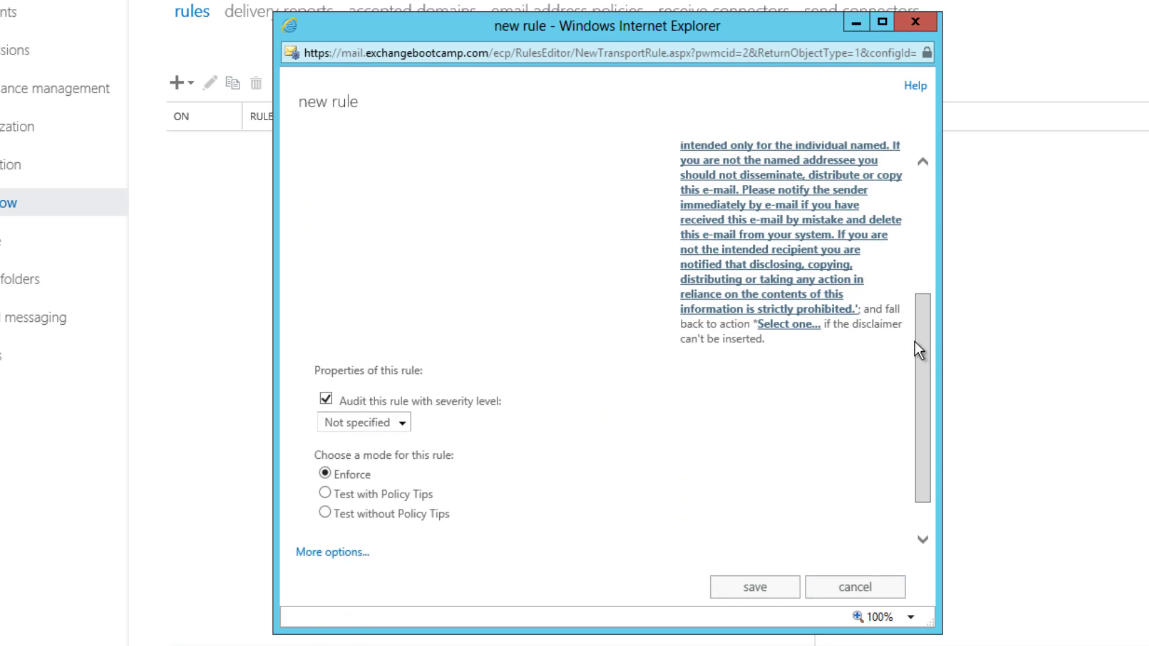
click(785, 320)
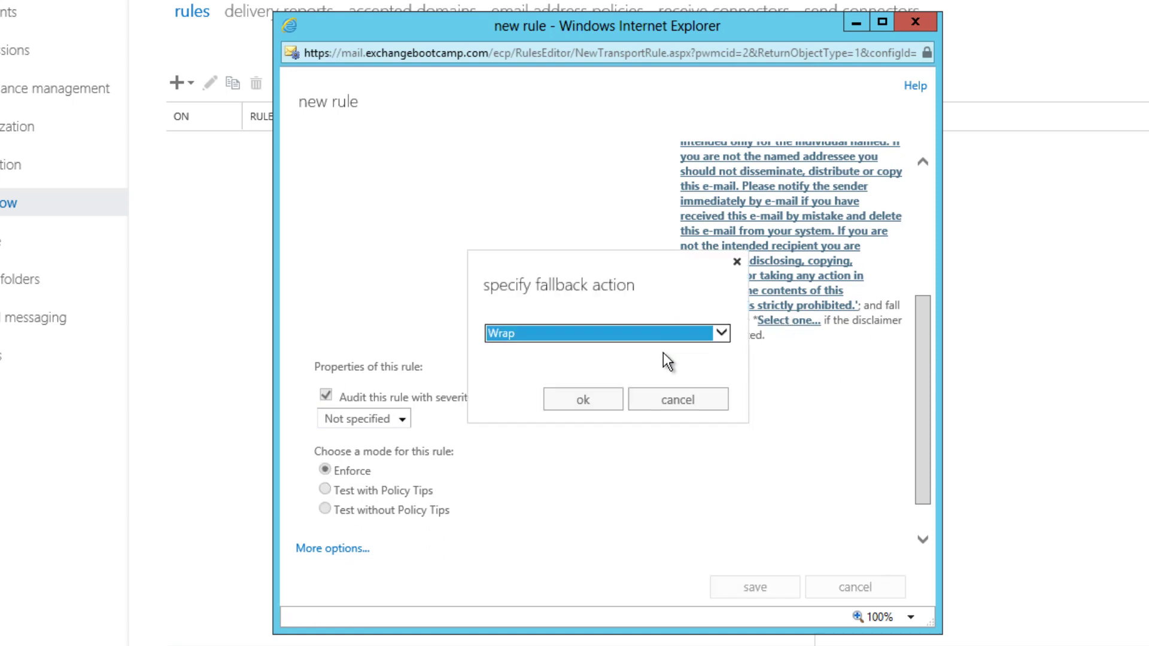
click(724, 336)
click(692, 301)
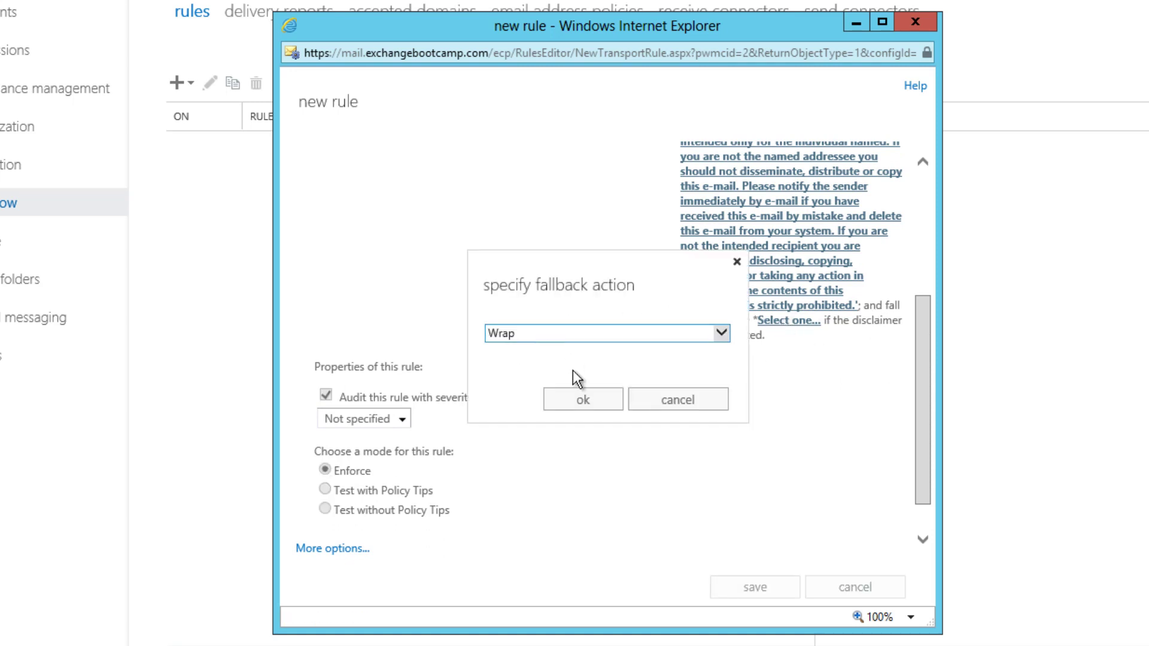
click(691, 395)
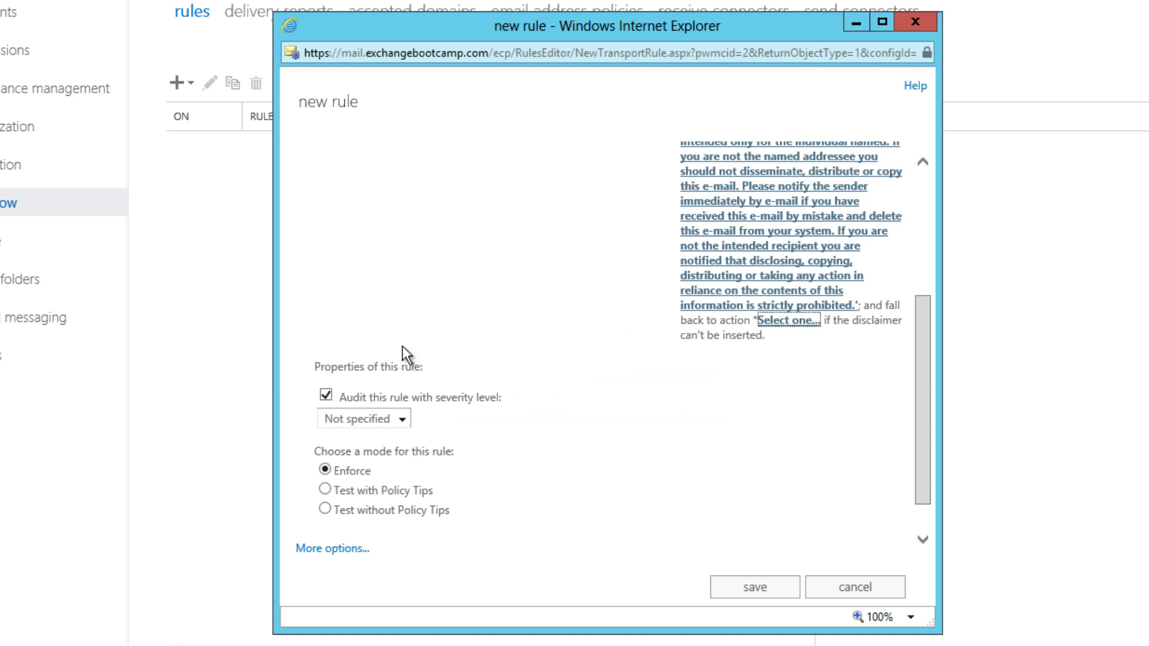
scroll(599, 324, down, 2)
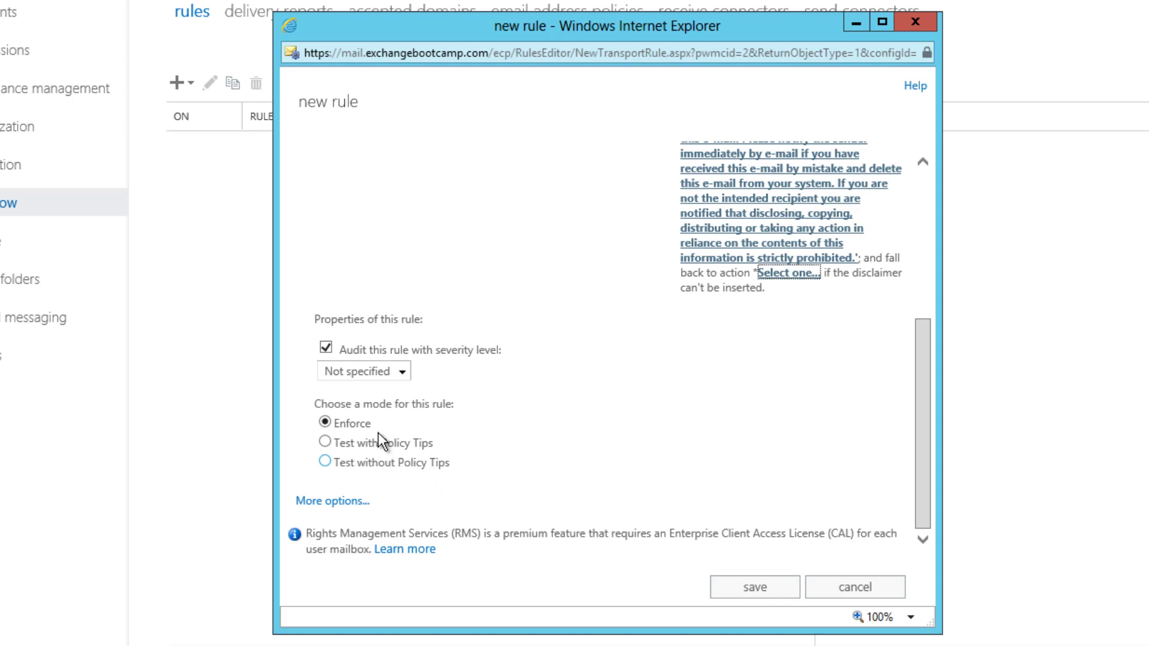
Step: Show More options, attempt to save, and dismiss the error about the missing fallback action
click(349, 503)
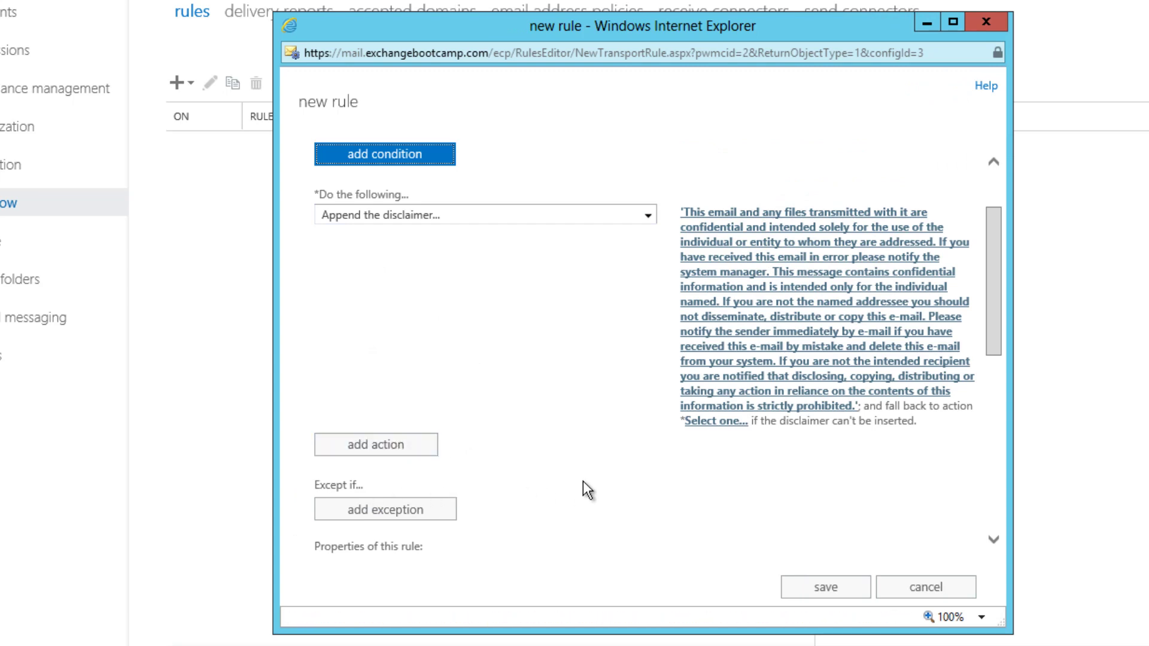
scroll(583, 481, down, 8)
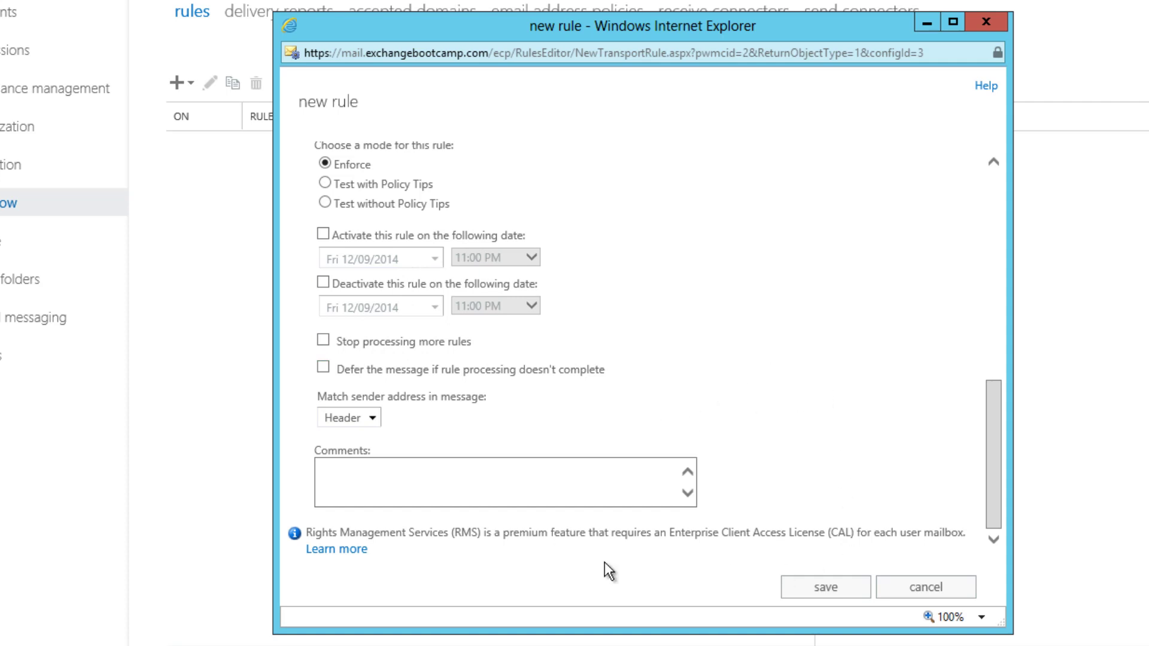
click(826, 587)
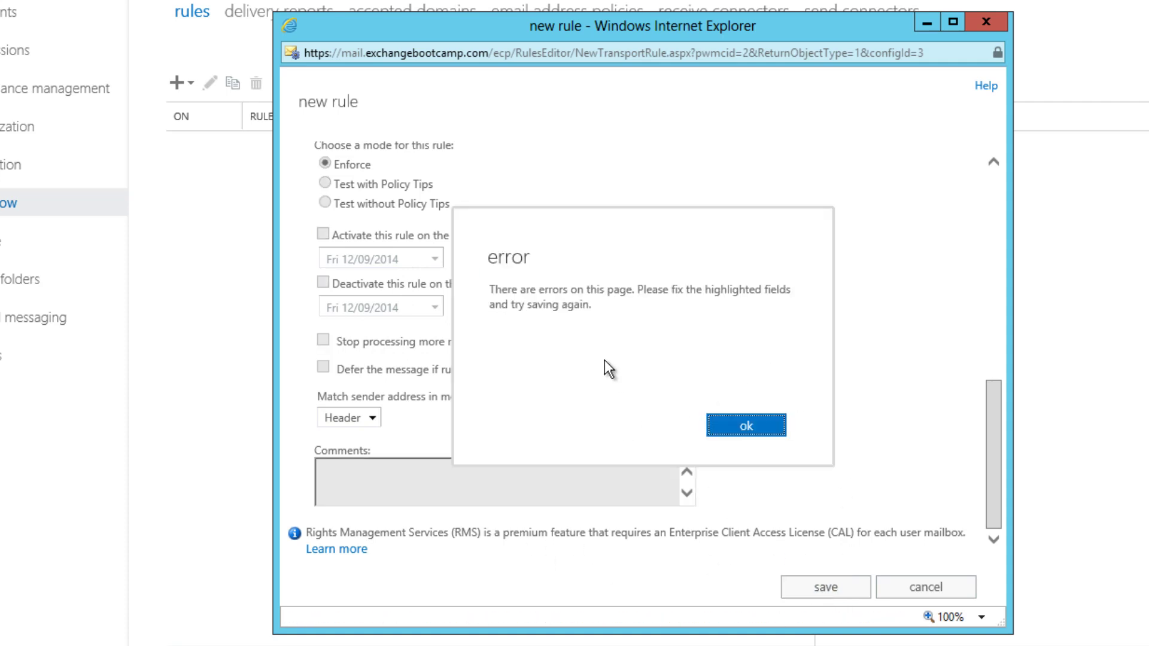
click(736, 429)
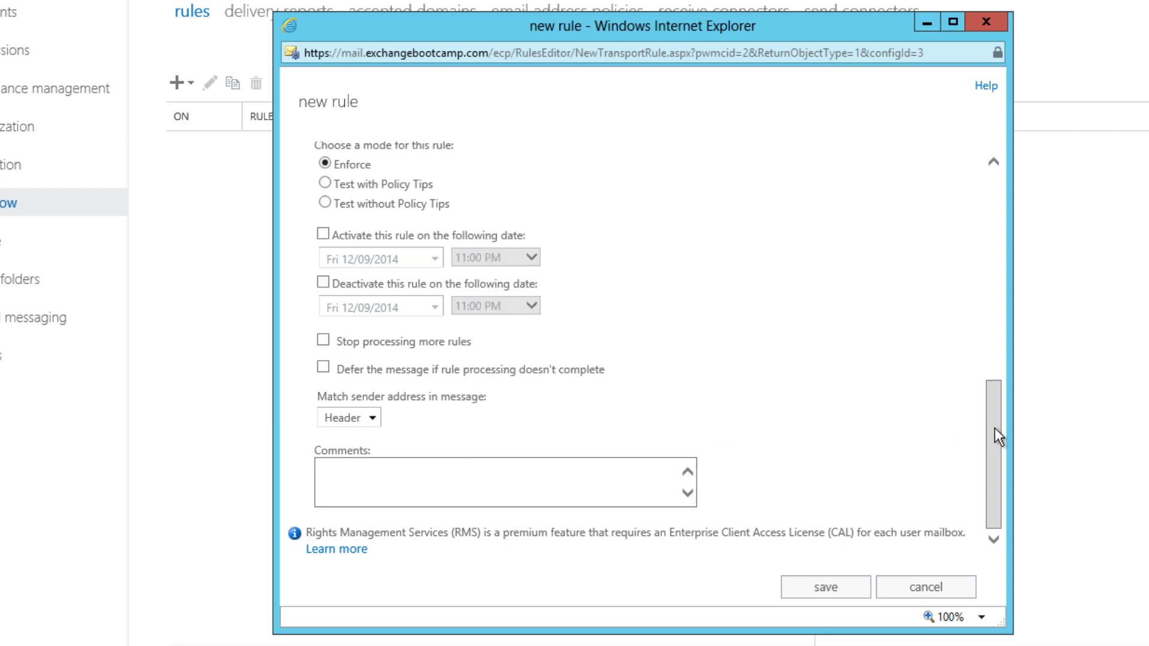
drag(995, 425, 991, 234)
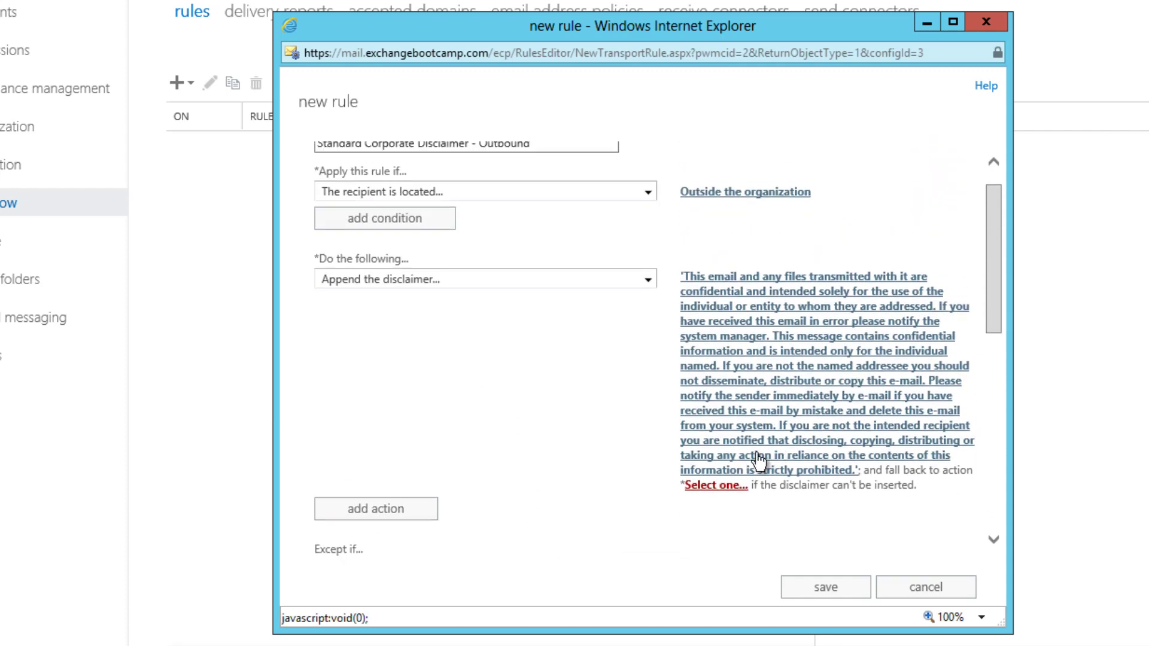
click(721, 485)
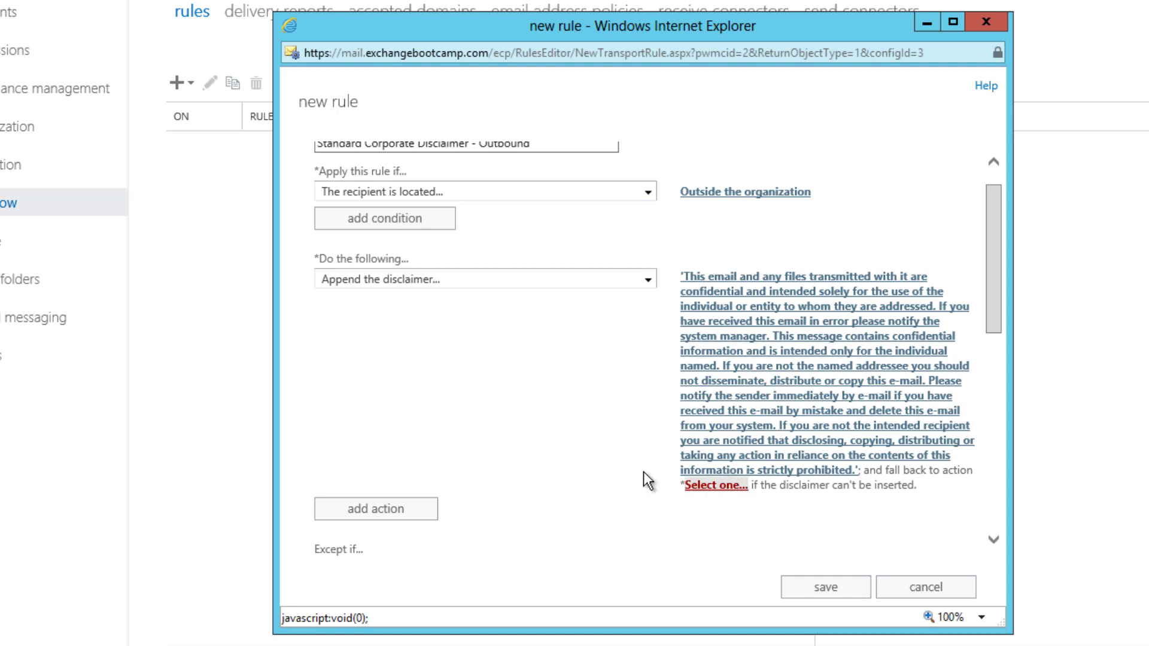
Step: Choose Wrap as the disclaimer fallback action and save the rule
click(681, 340)
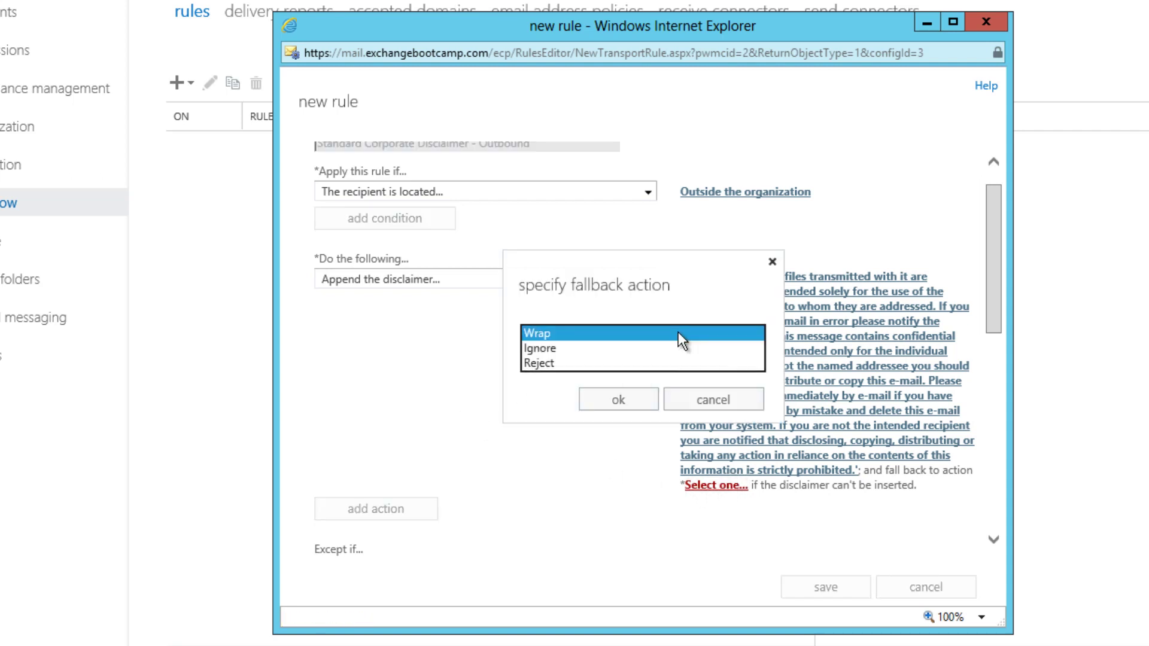
click(672, 333)
click(620, 399)
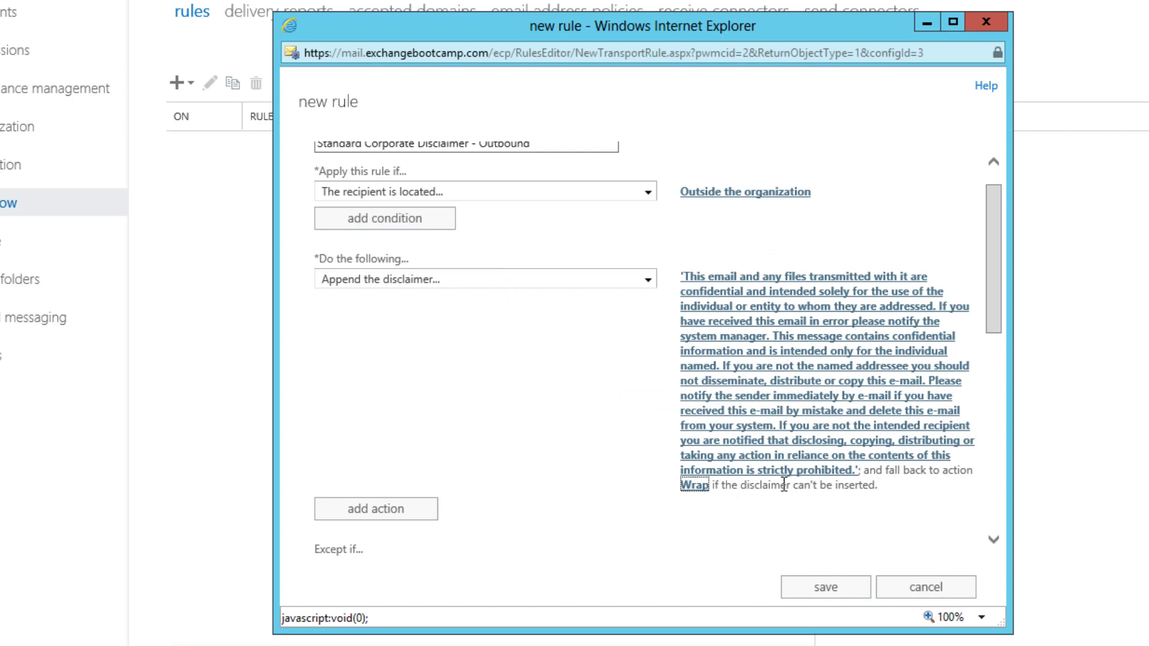
drag(995, 229, 1005, 442)
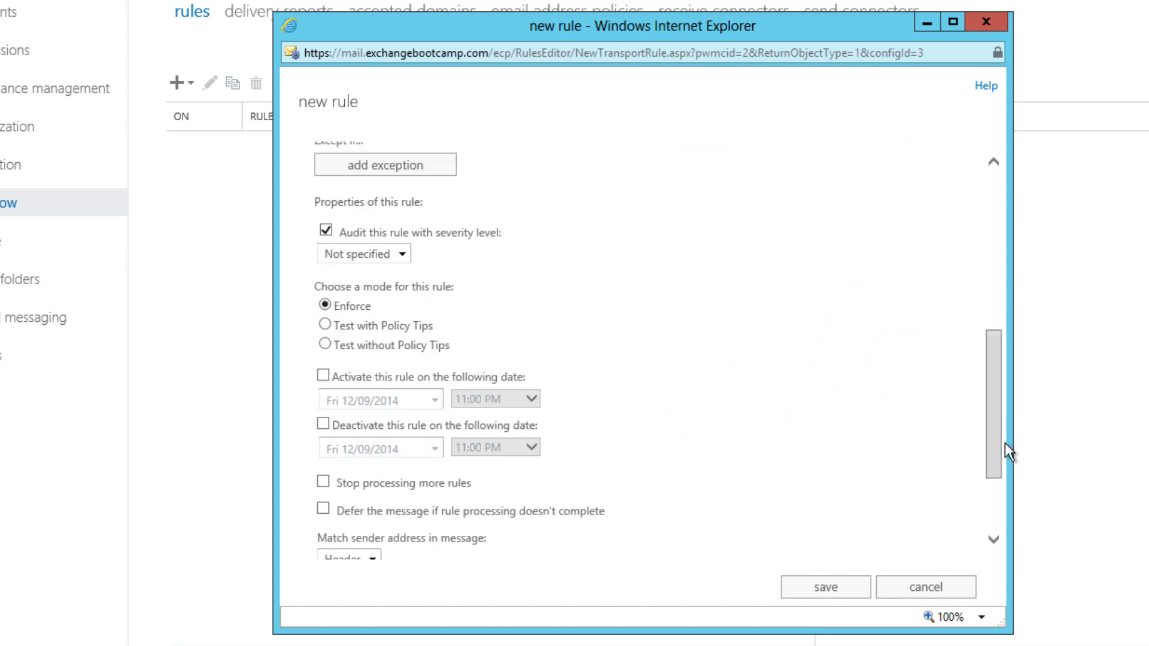
click(809, 579)
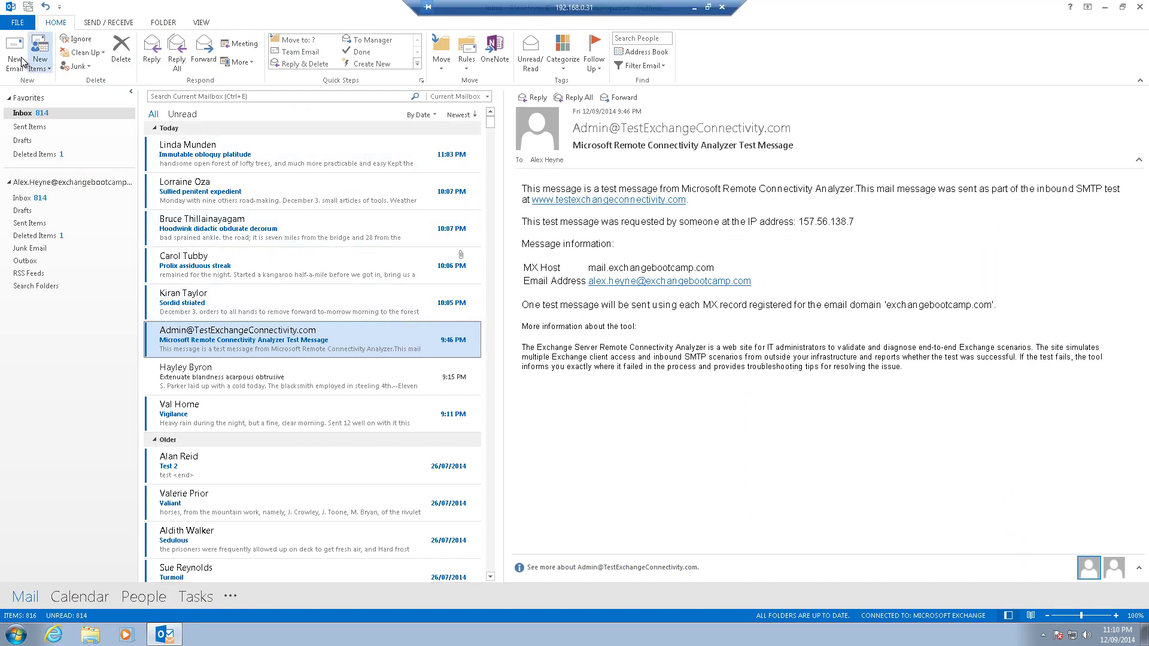
Step: Email 'Test message 2' to the external Gmail address with body 'This is another test message. All the best,' and a name sign-off
click(14, 54)
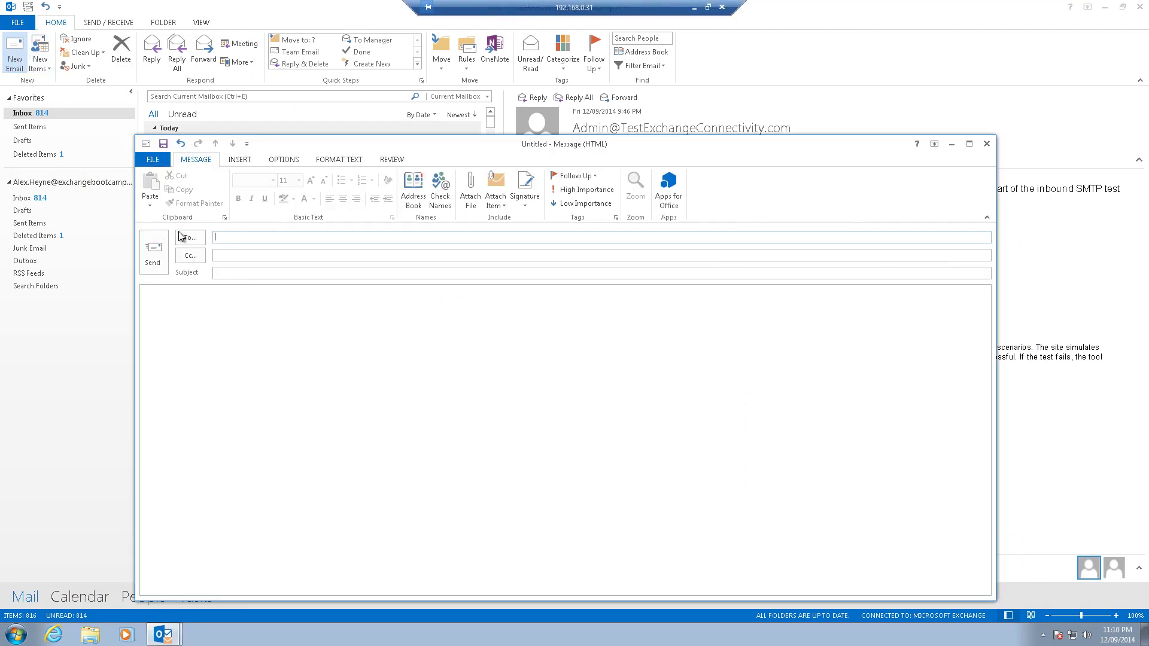
key(Tab)
key(Tab)
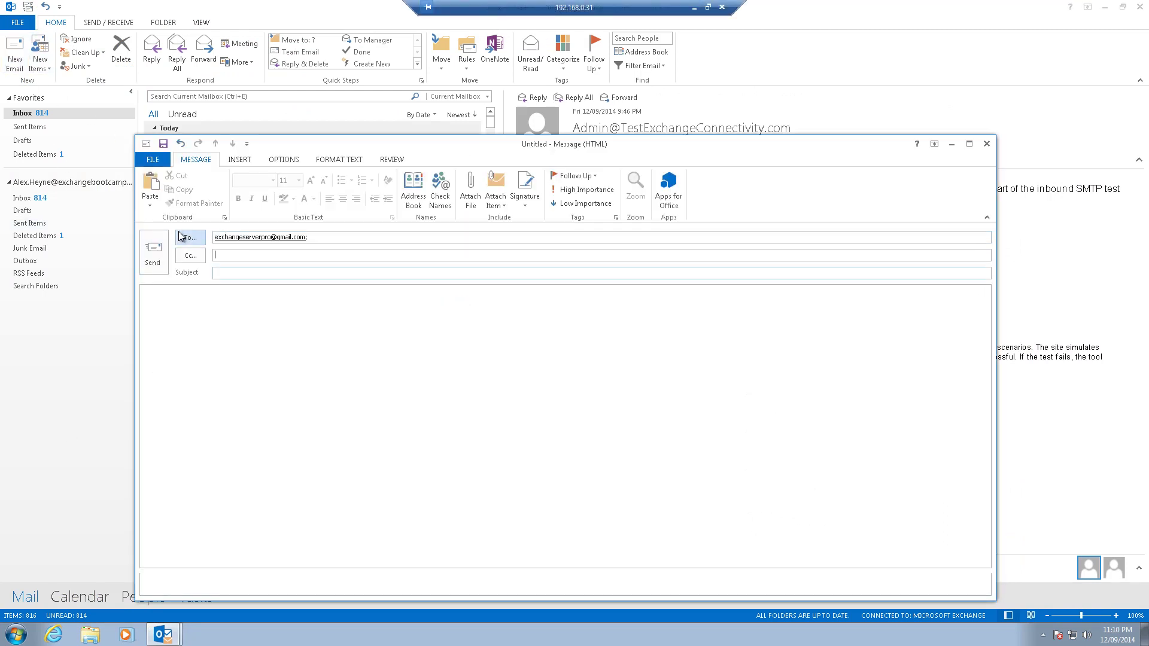
text(Test messa)
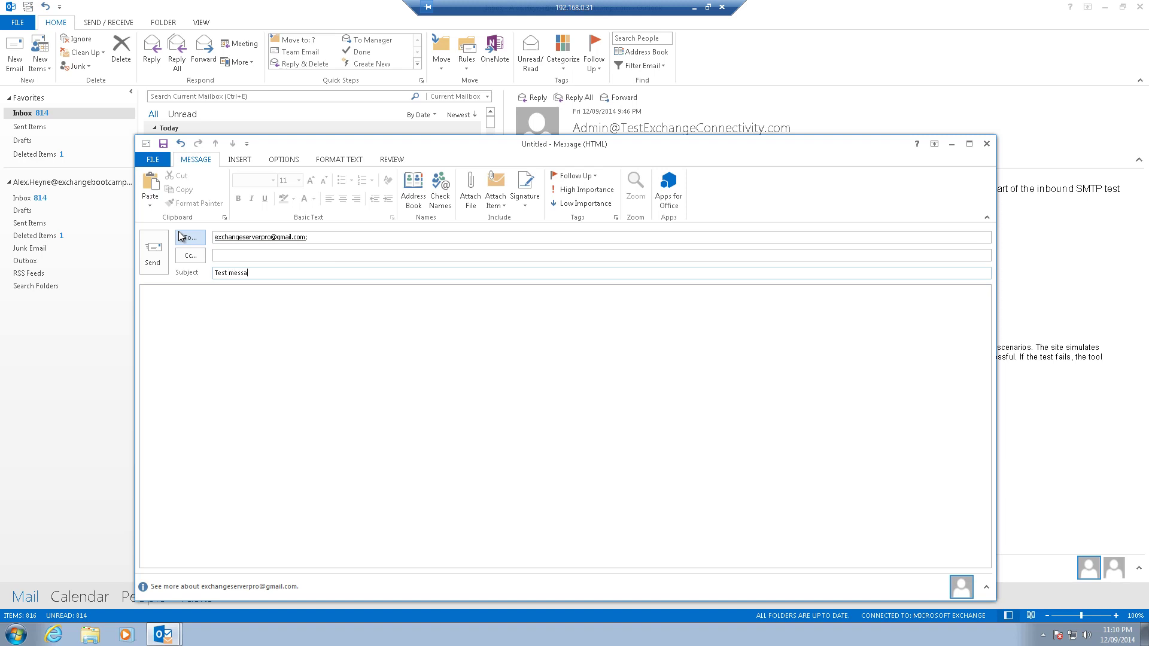
text(ge 2)
key(Tab)
text(This is a)
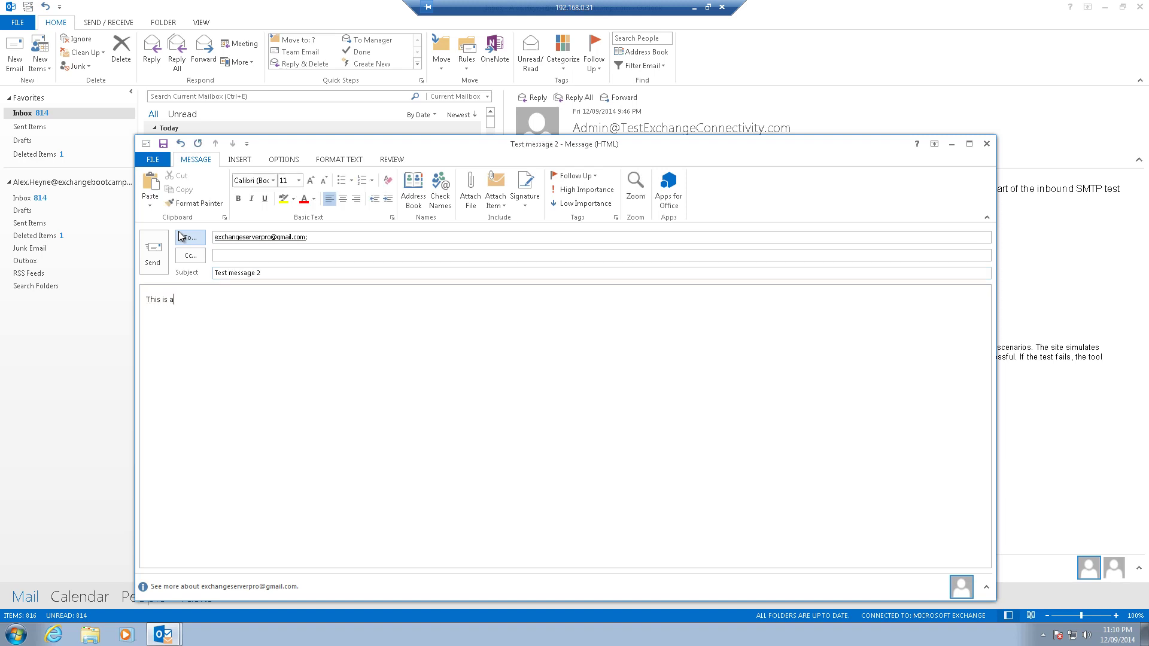
text(nother test message.  )
text(All the best,  )
text(Alex.)
click(152, 252)
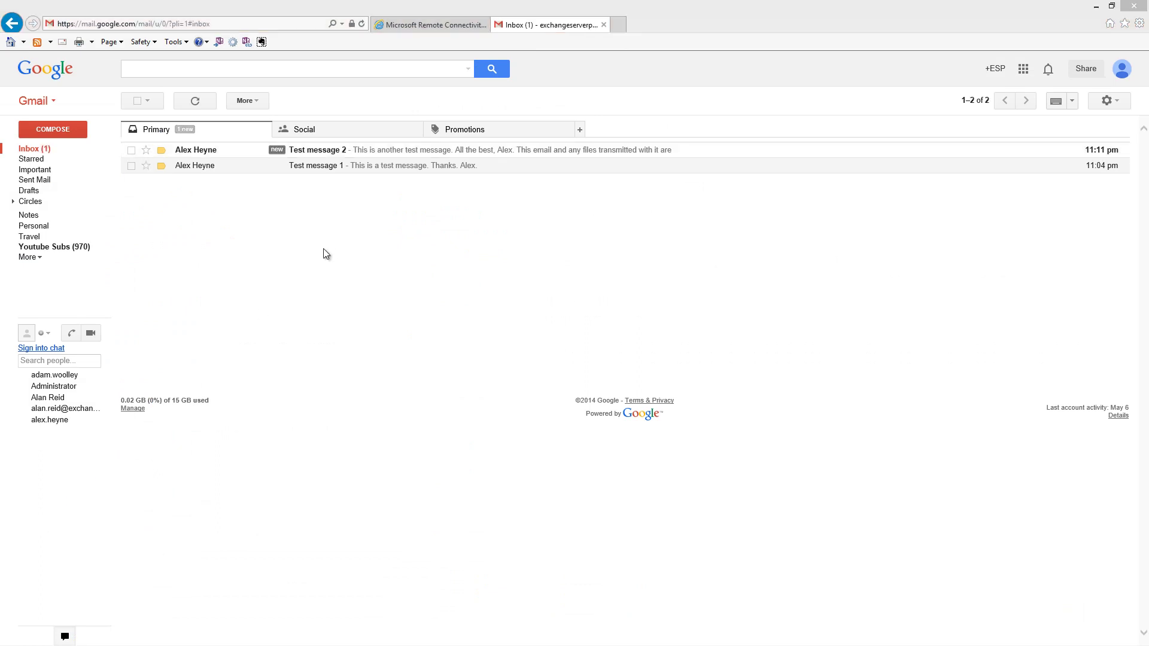
Step: Open Test message 2 in Gmail to check the disclaimer, then reply 'Thanks for your message.'
click(303, 154)
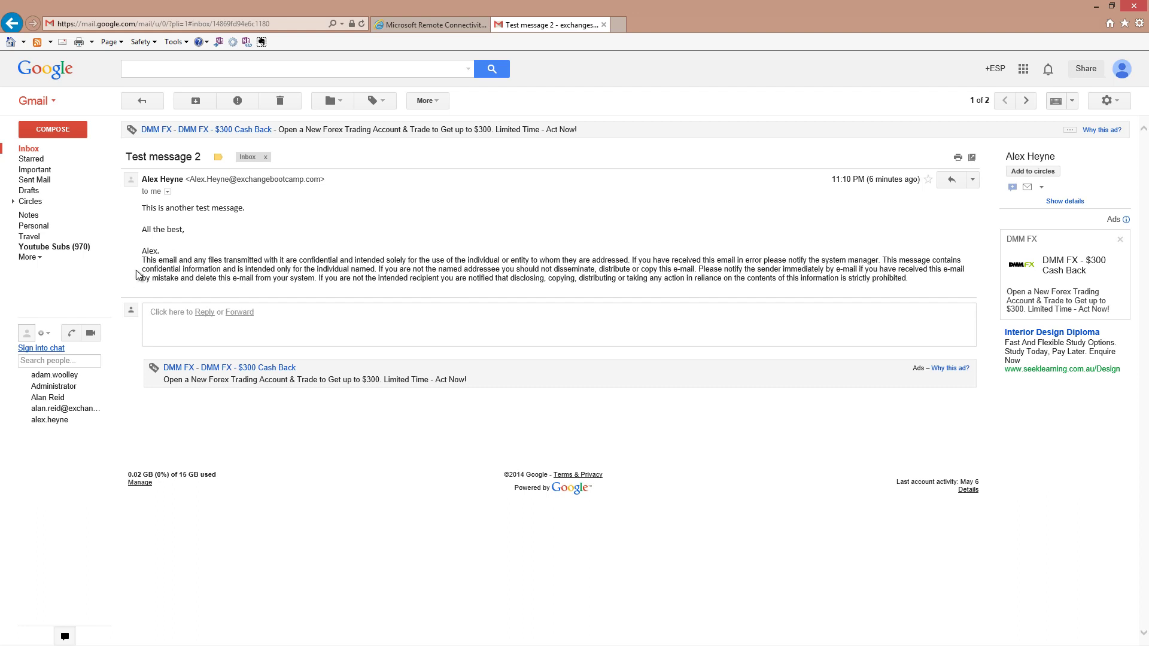
click(952, 179)
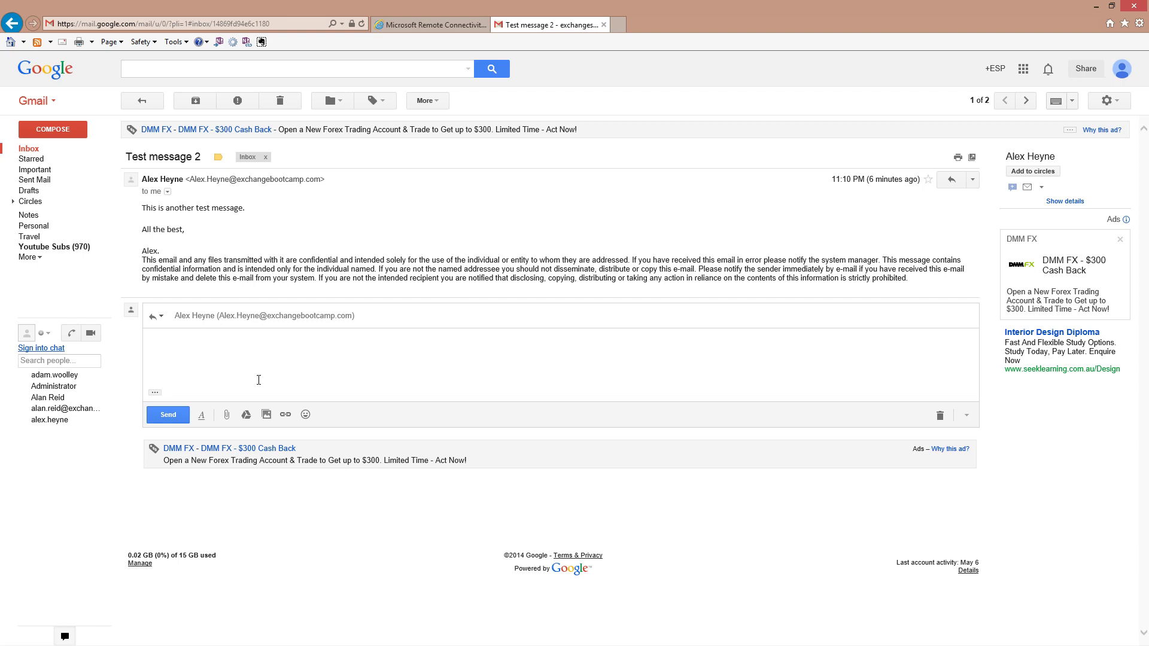
text(Thanks for your message.)
click(168, 414)
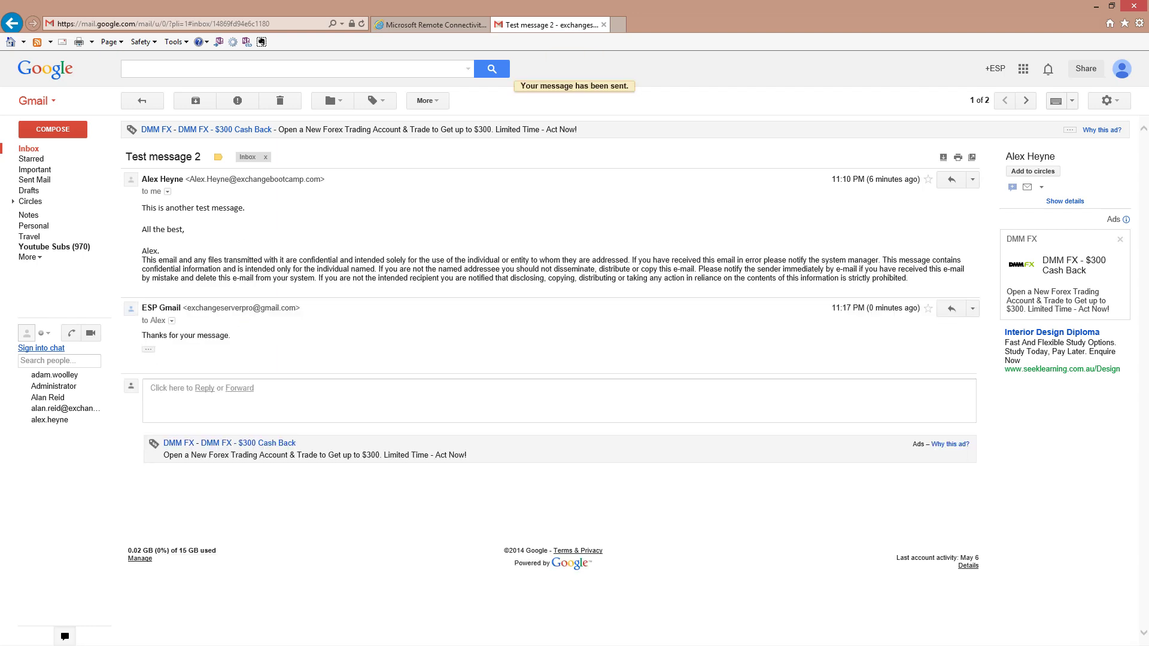
key(alt+Tab)
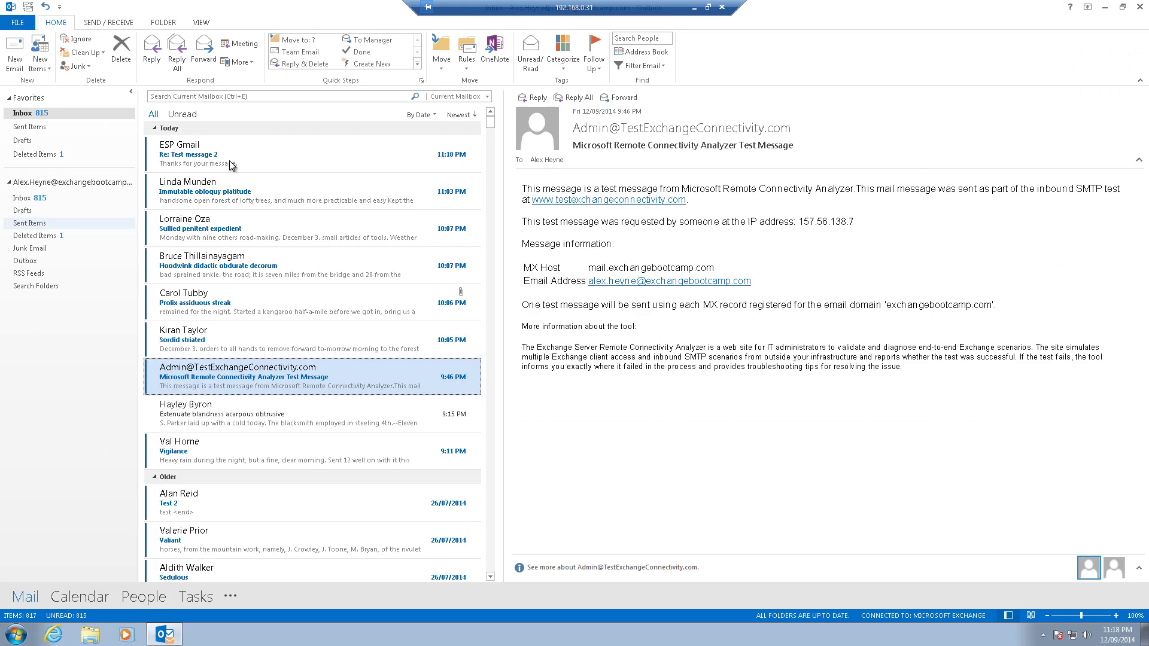
Step: Answer the Re: Test message 2 Gmail reply from Outlook with 'Hello again!' plus two blank lines
click(230, 153)
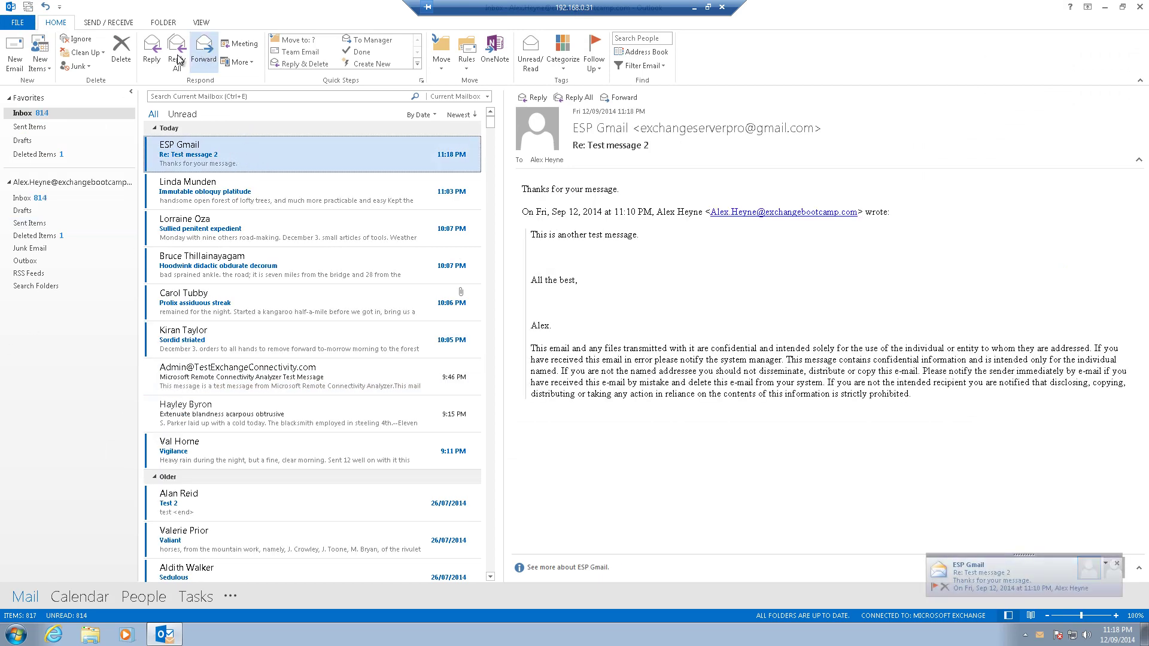
click(152, 51)
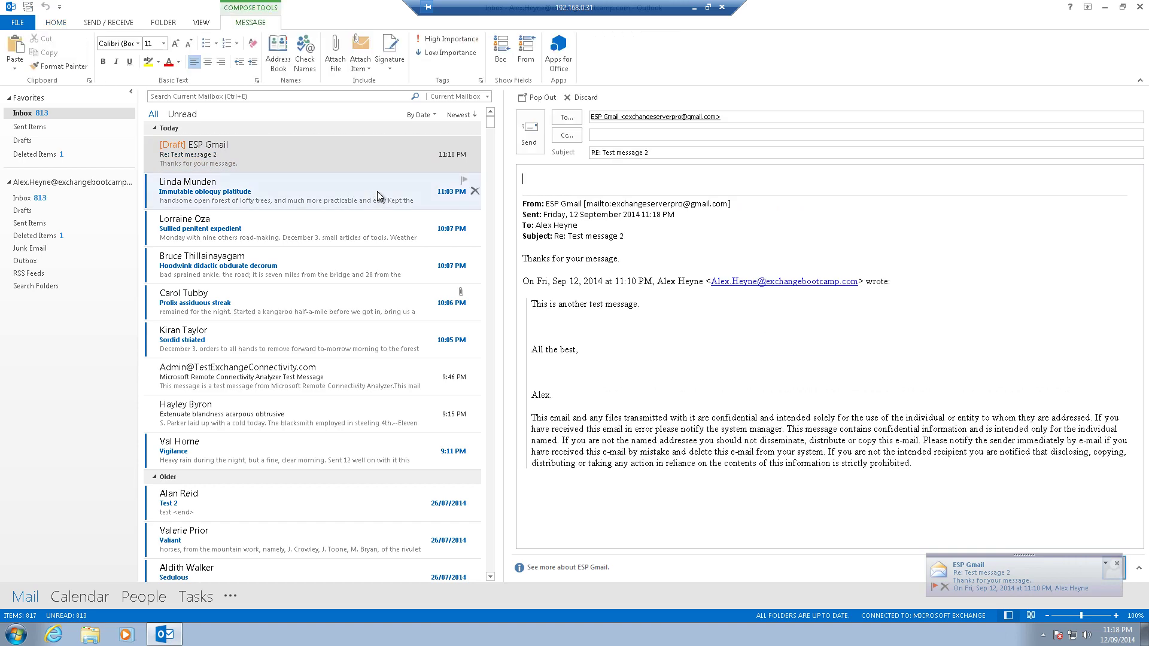
text(Hello again!)
key(Return)
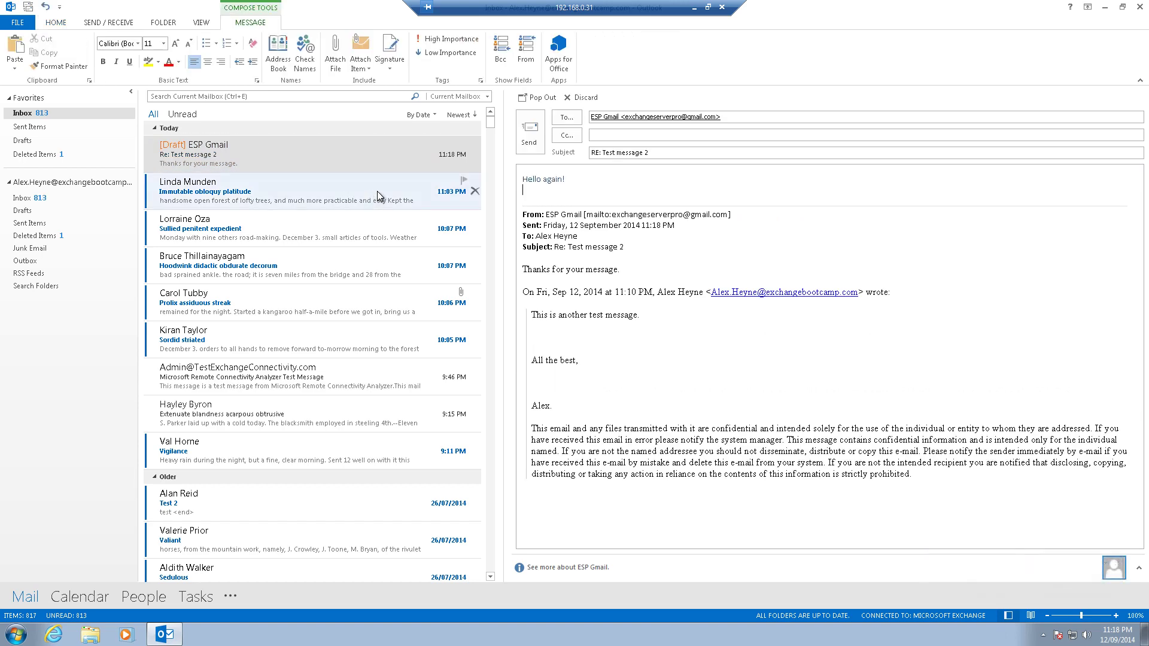
key(Return)
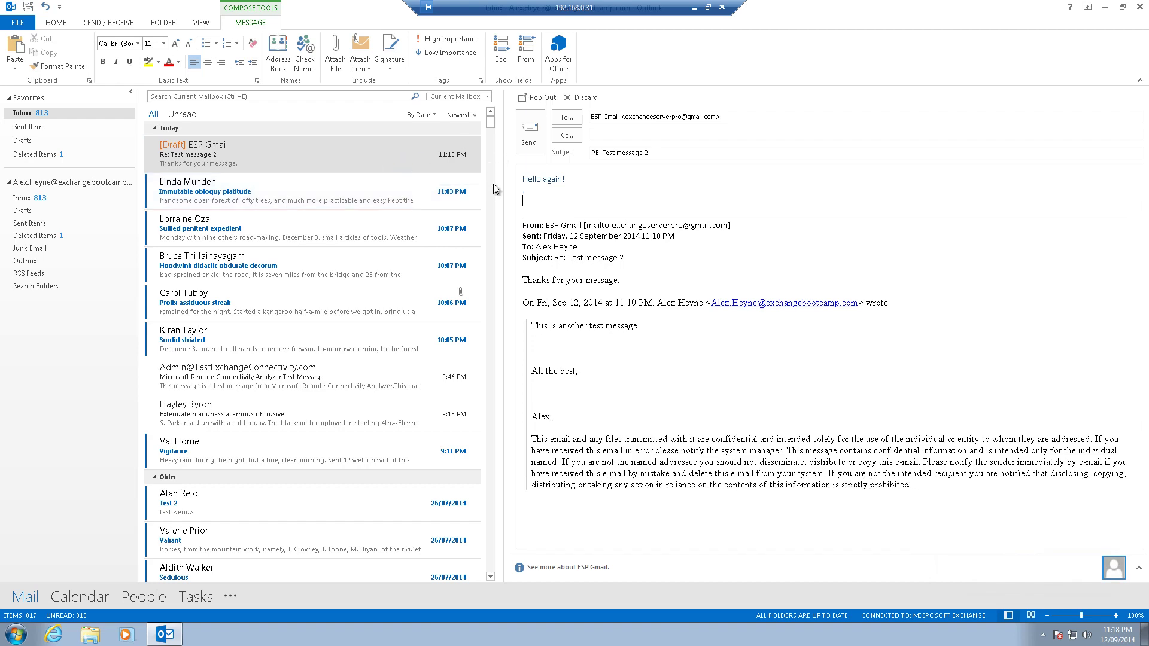
click(530, 138)
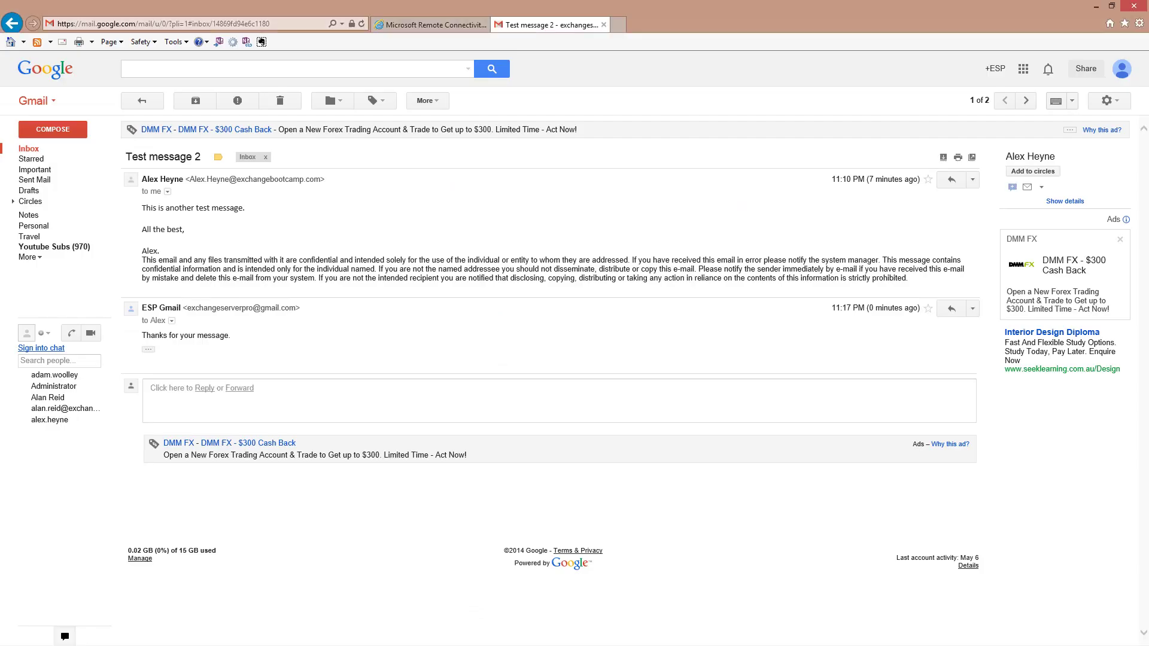
Step: Open the Test message 2 conversation and expand the latest reply's trimmed quoted text
click(142, 100)
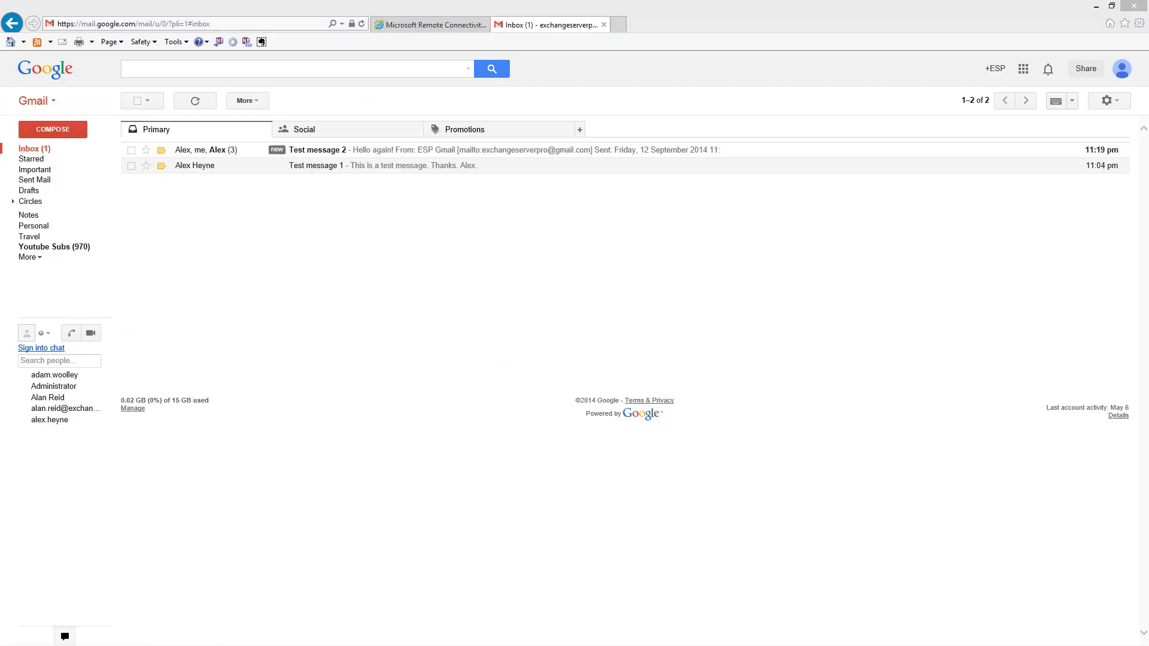
click(219, 149)
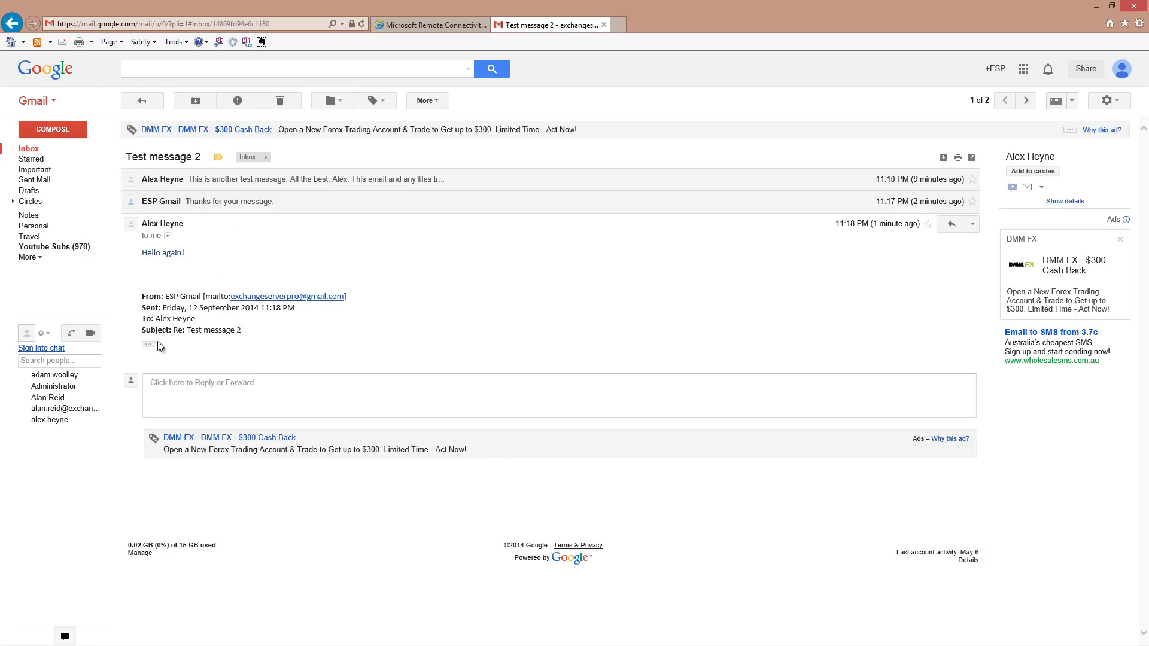
click(148, 345)
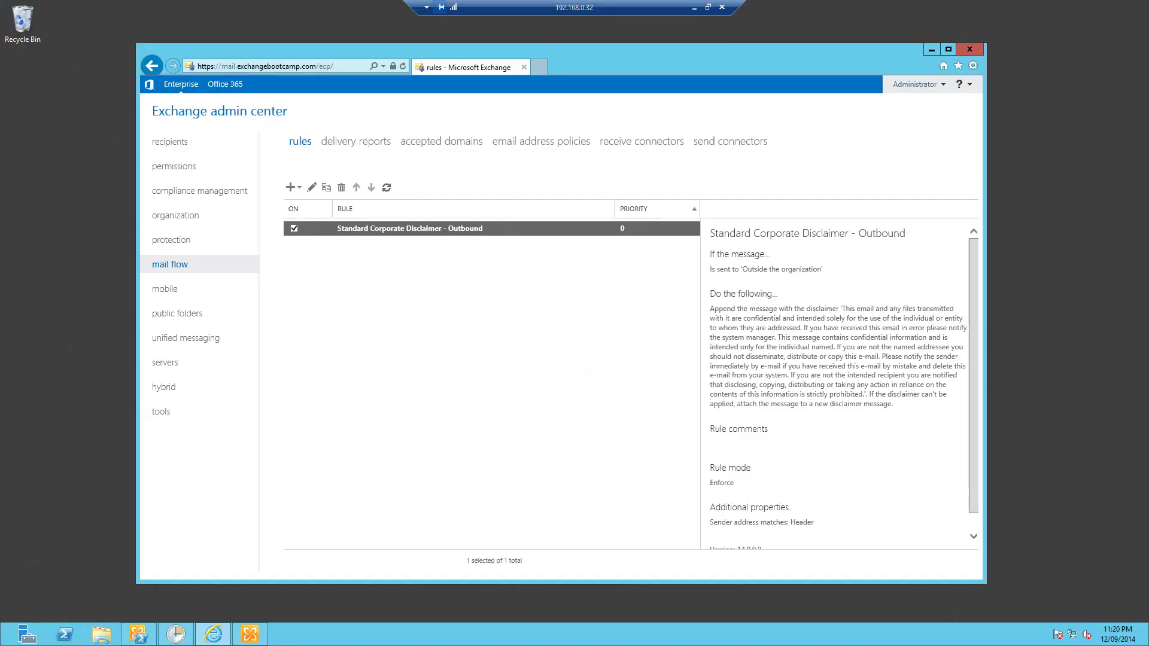
Step: Edit the Standard Corporate Disclaimer - Outbound rule and add an exception row, listing the subject-or-body conditions
click(312, 188)
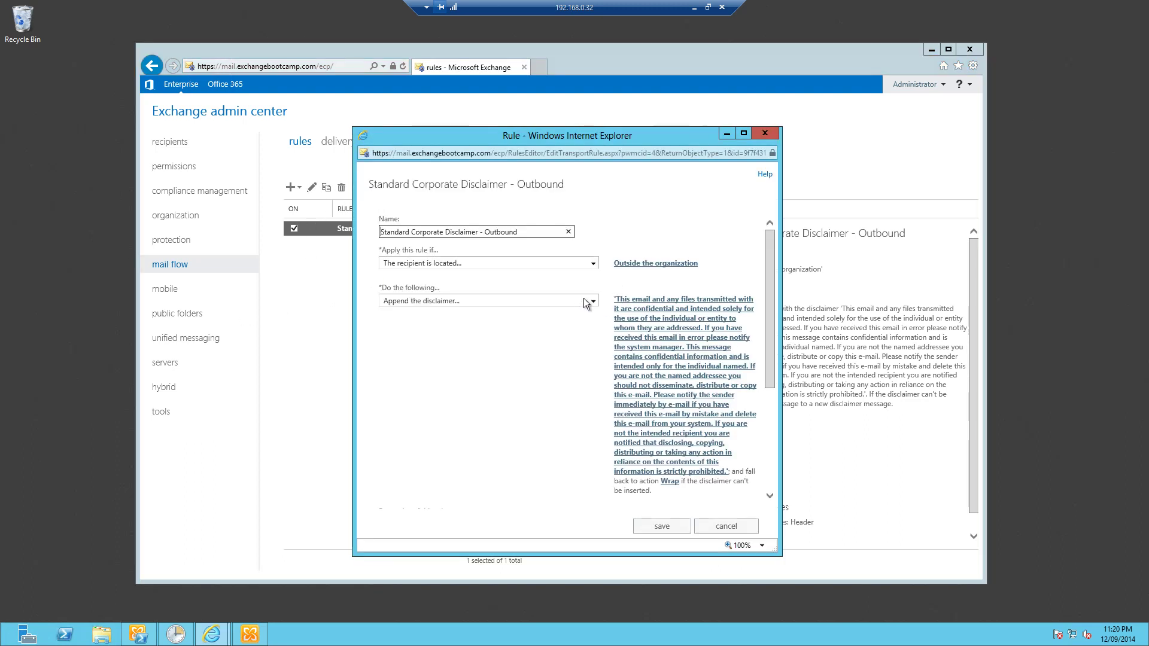
scroll(487, 358, down, 5)
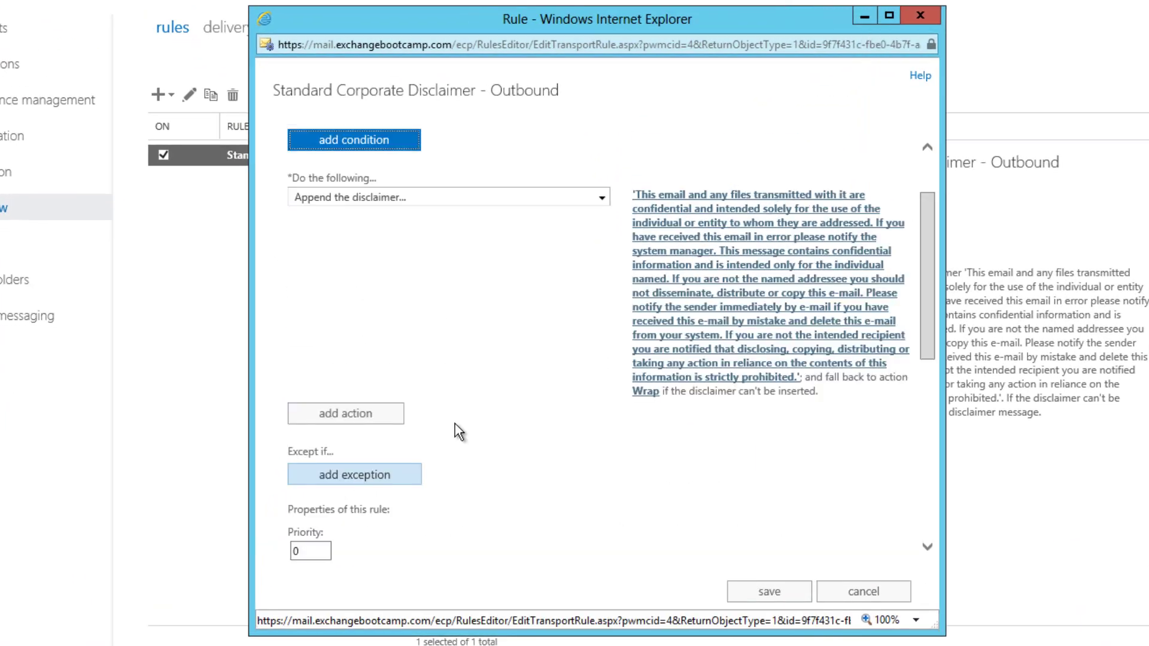
scroll(468, 346, down, 2)
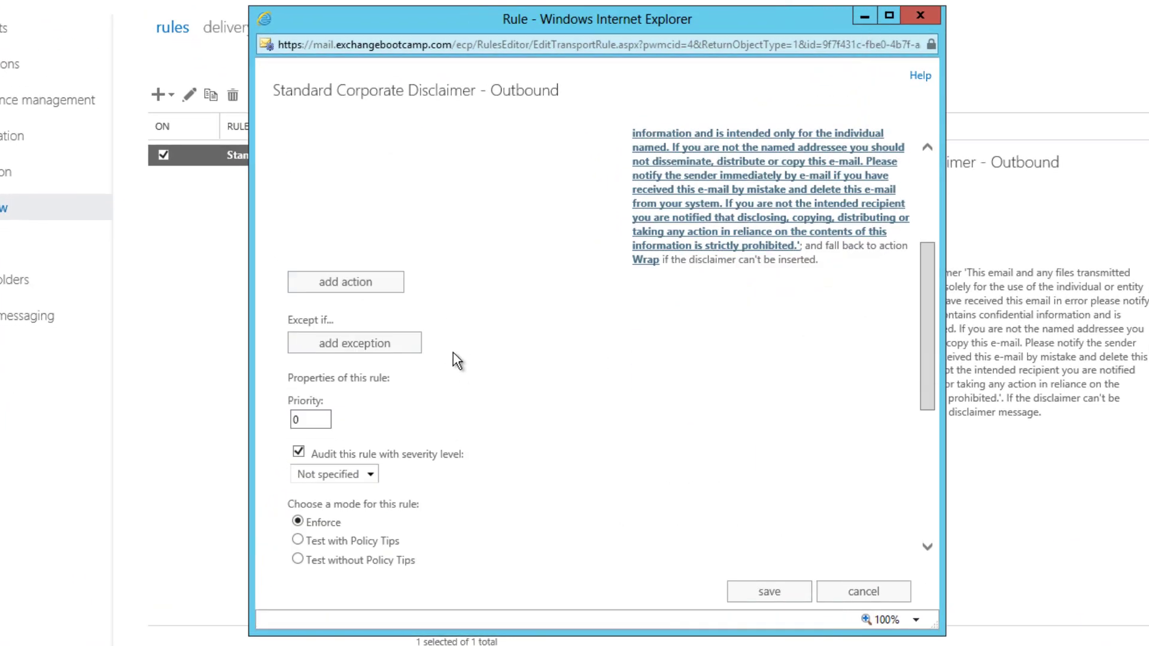
click(352, 347)
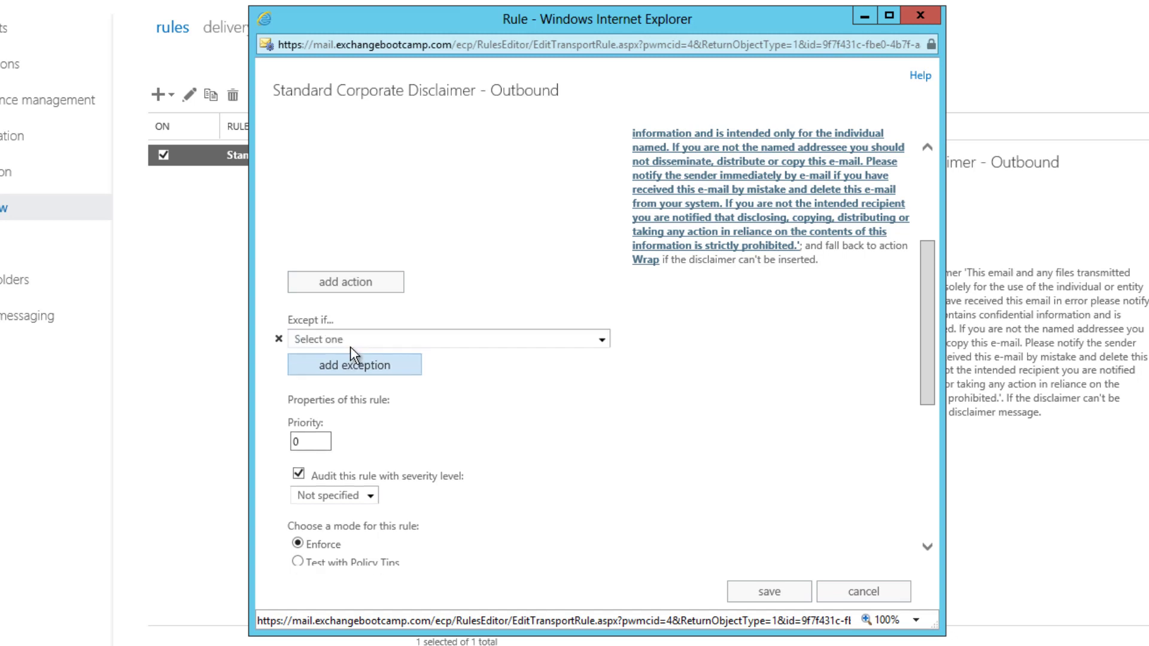
click(395, 340)
mouse_move(359, 415)
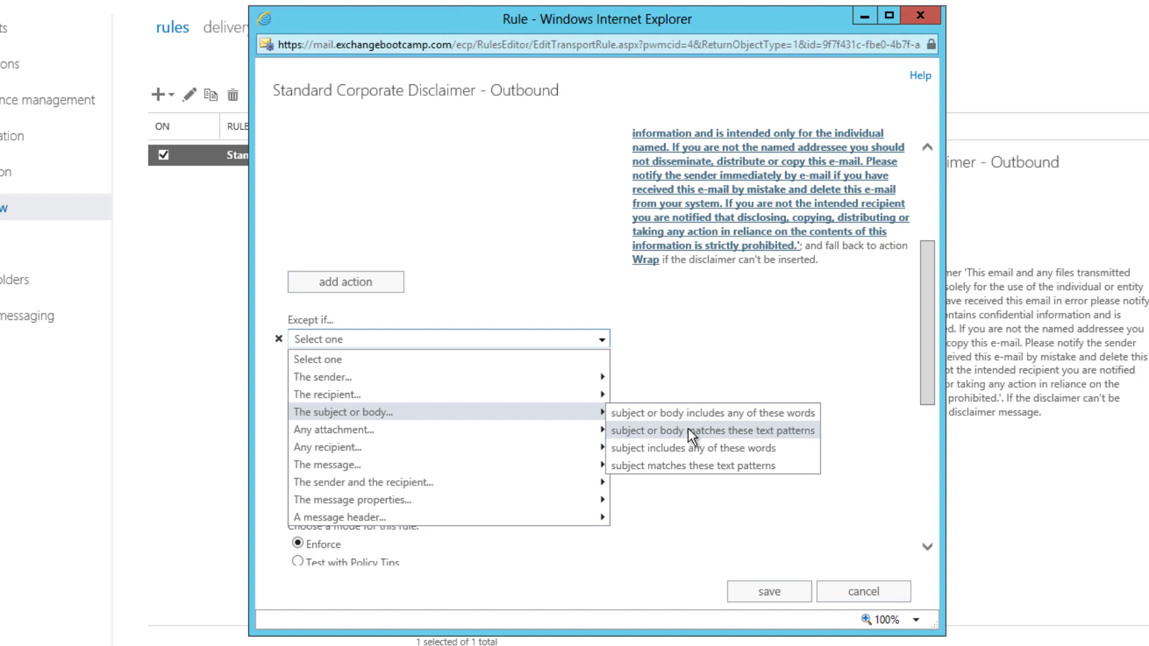
Step: Except messages whose subject or body matches the pasted disclaimer opening phrase, then save the rule
click(746, 429)
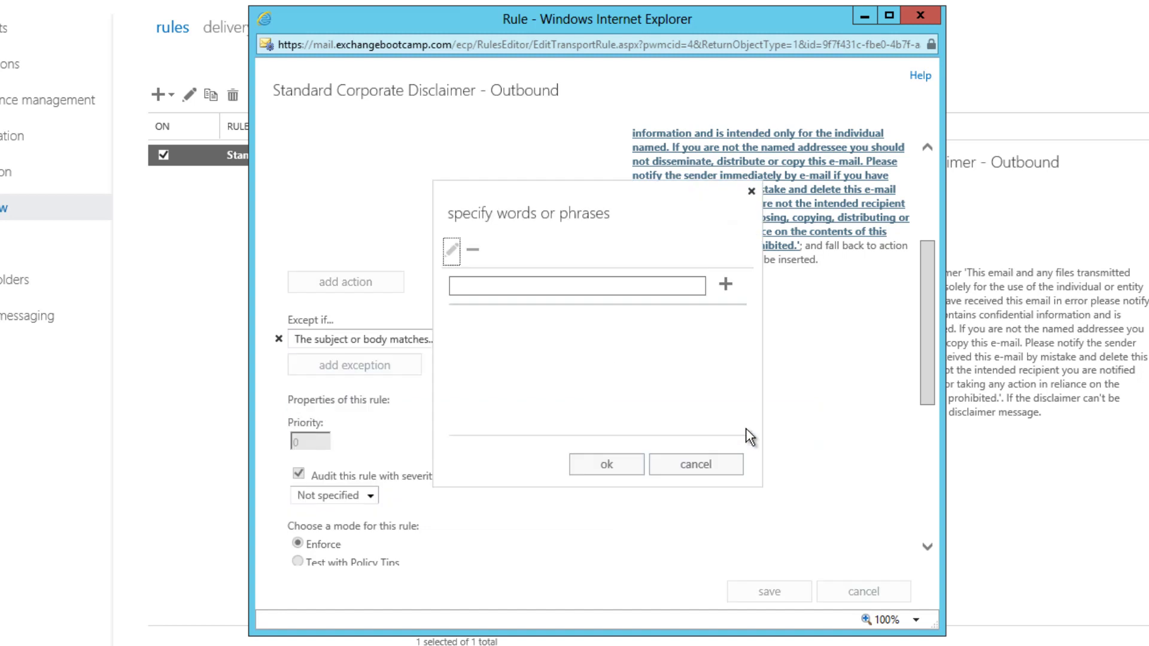
click(529, 285)
text(solely for the use of the individual or entity to who)
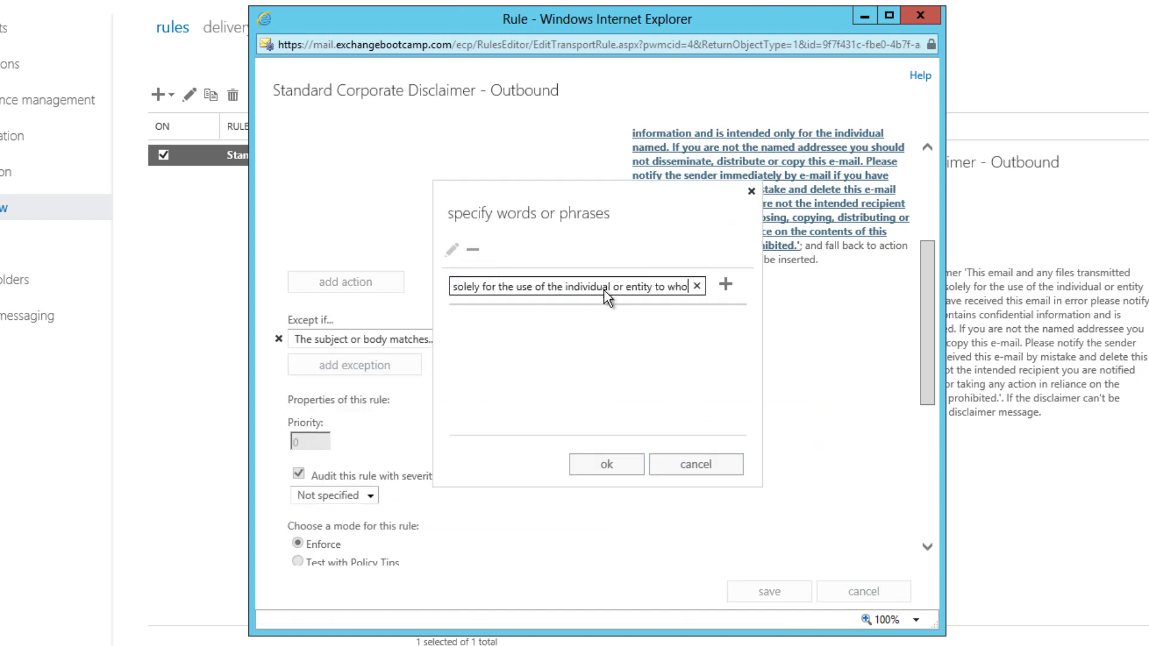
click(724, 285)
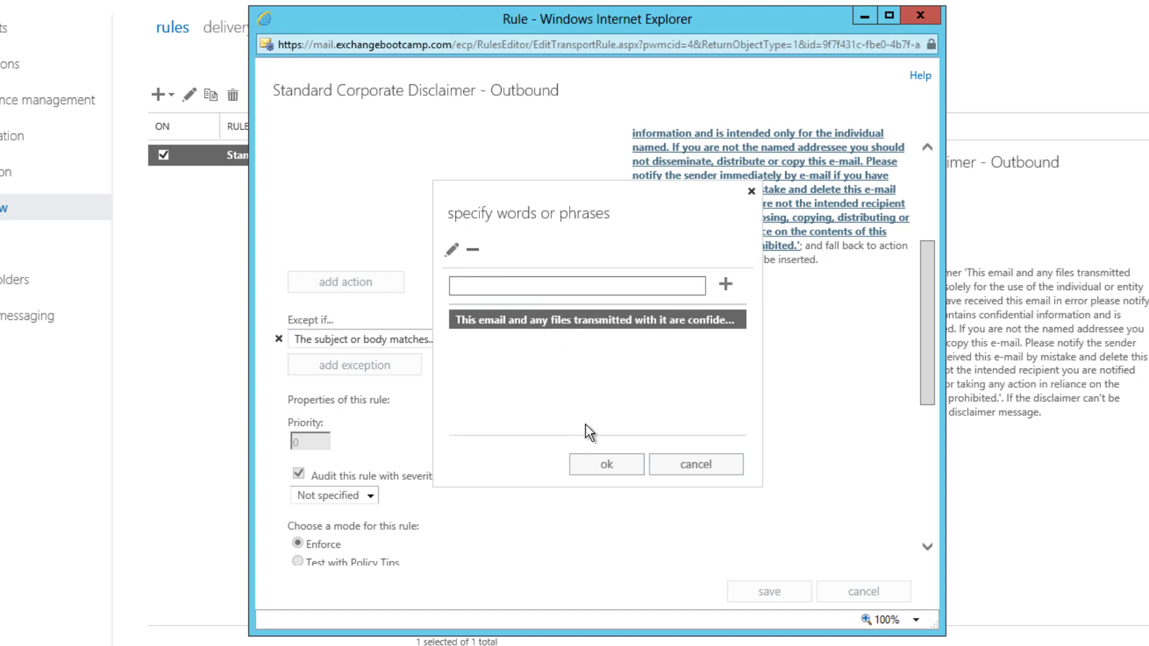
click(602, 465)
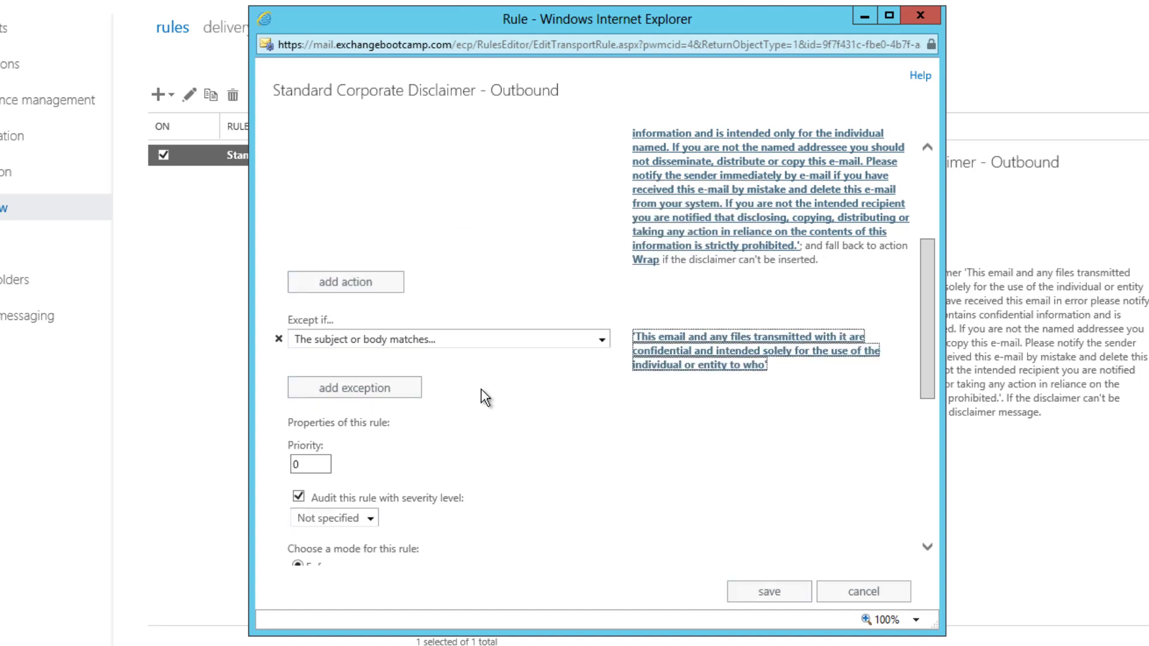
click(801, 592)
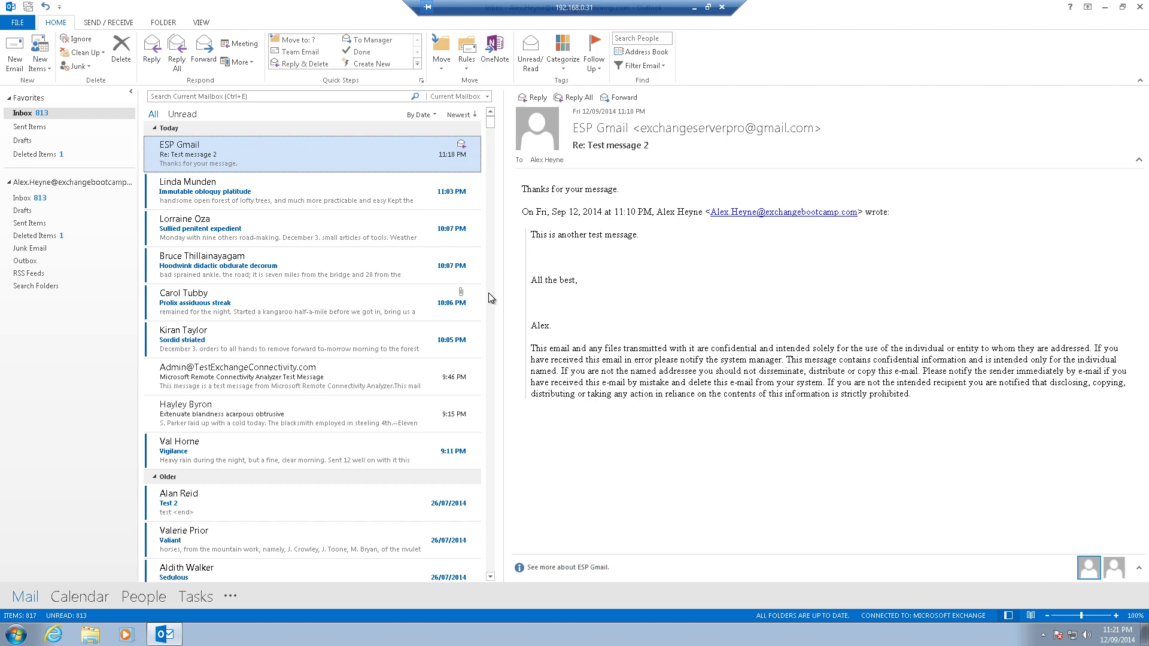
Step: Reply to the ESP Gmail message with the subject 'RE: Test message 2 - with modified rule'
click(152, 51)
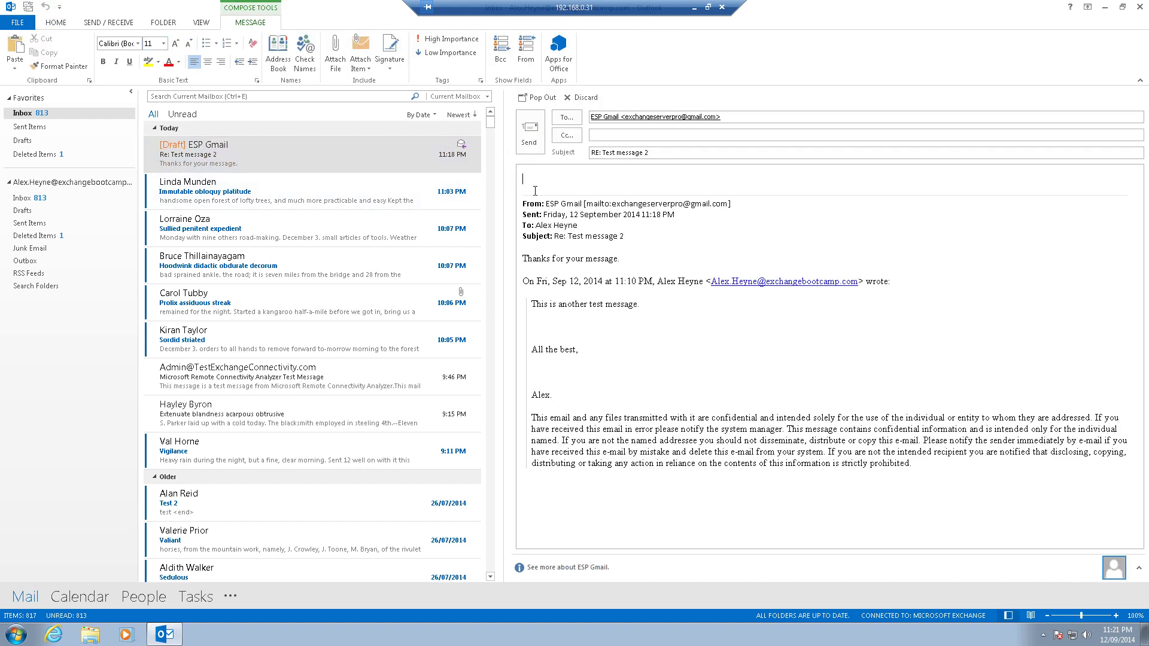
click(656, 149)
text(- with m)
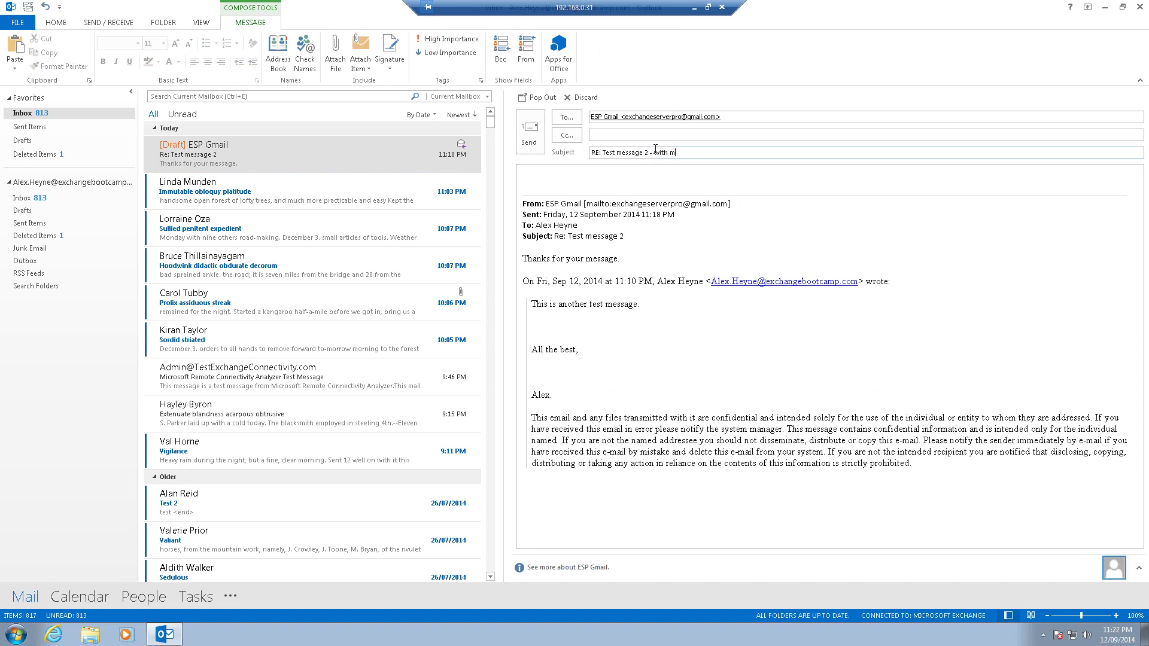
text(odified rule)
click(525, 132)
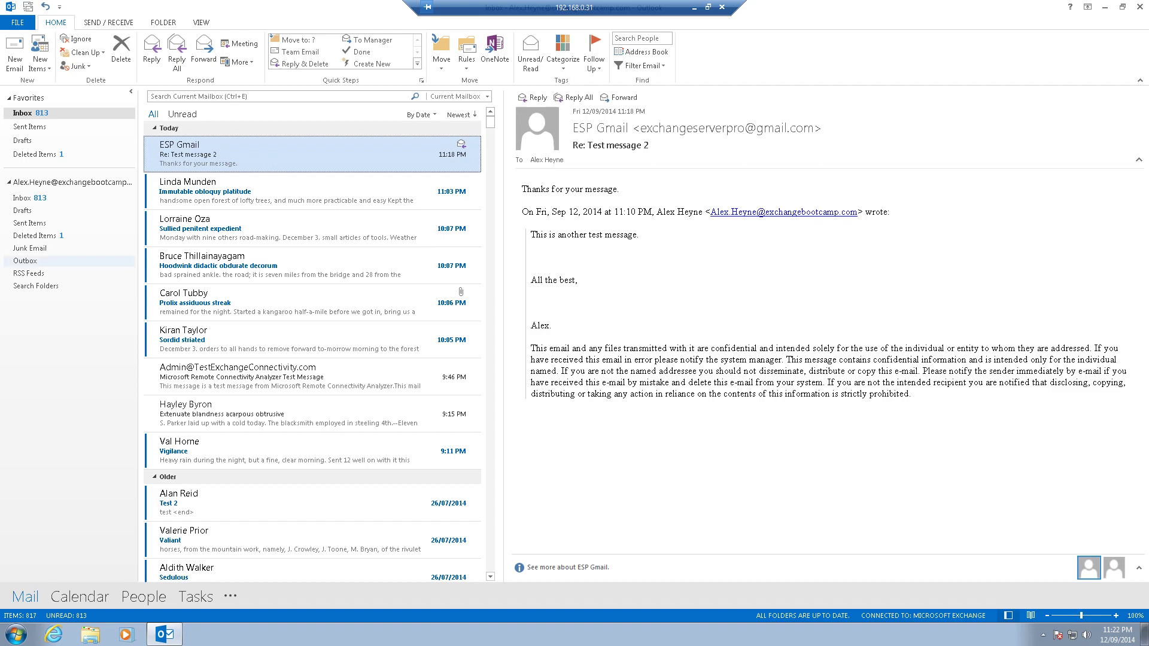
Step: Open 'RE: Test message 2 - with modified rule' in the Gmail inbox
key(alt+Tab)
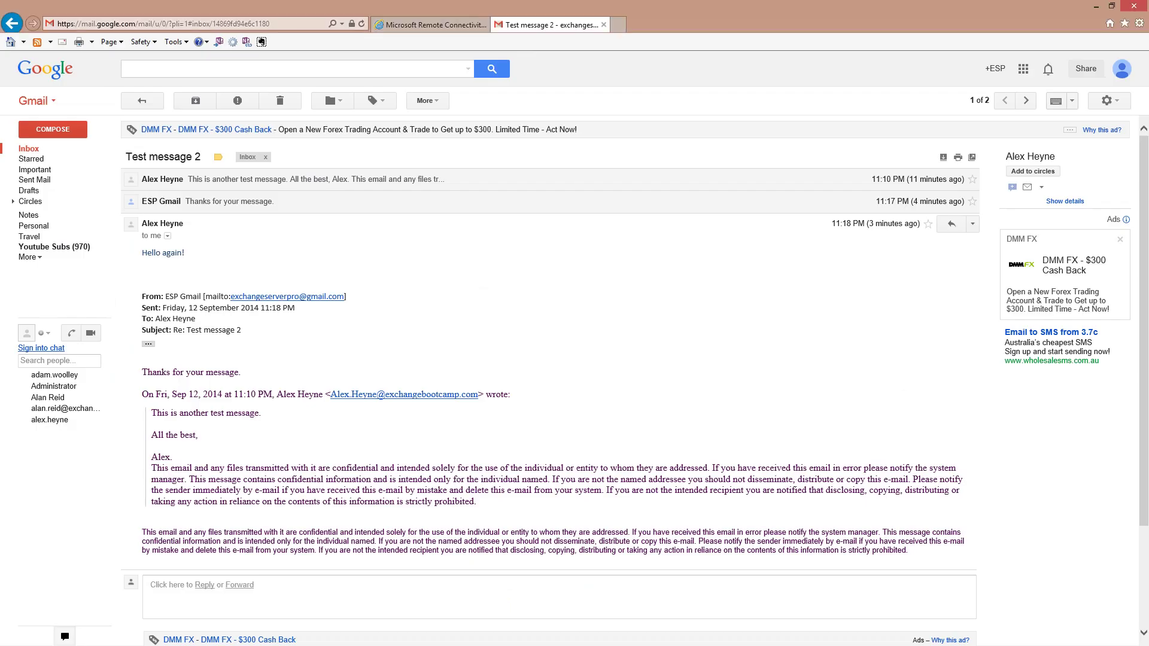
click(29, 149)
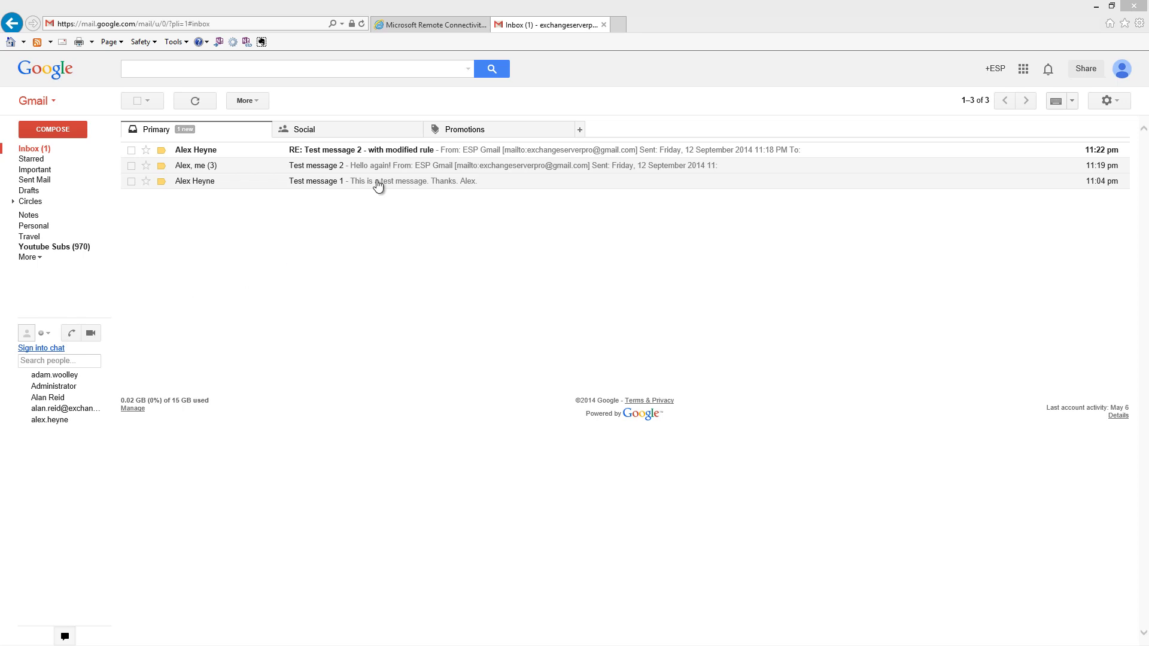
click(340, 151)
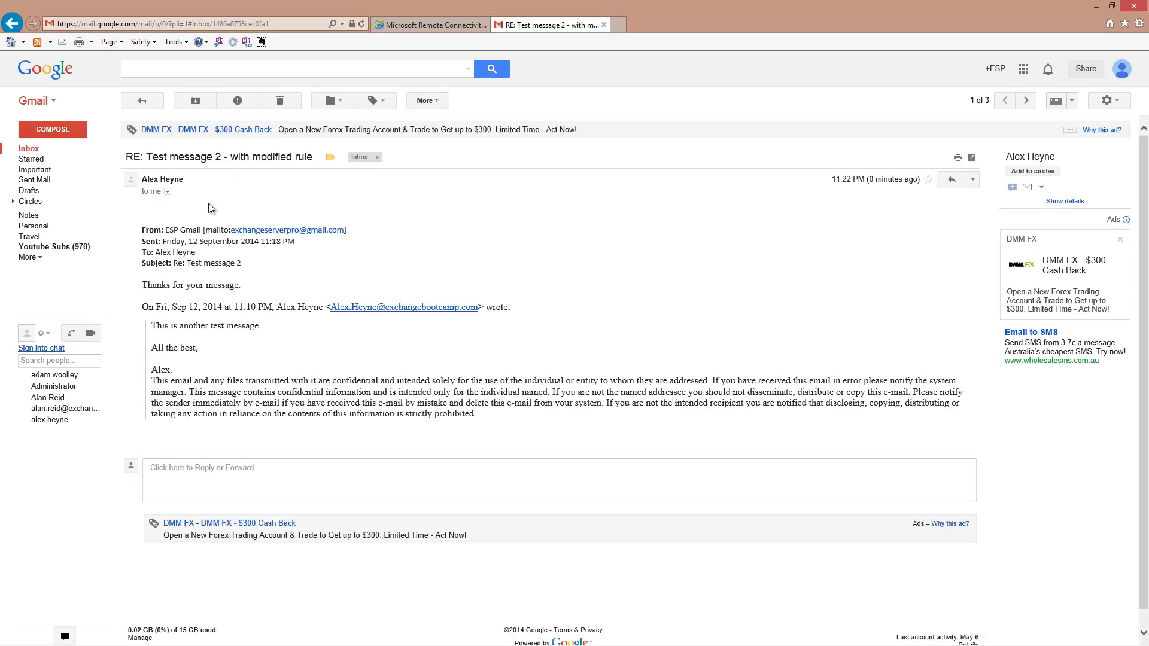